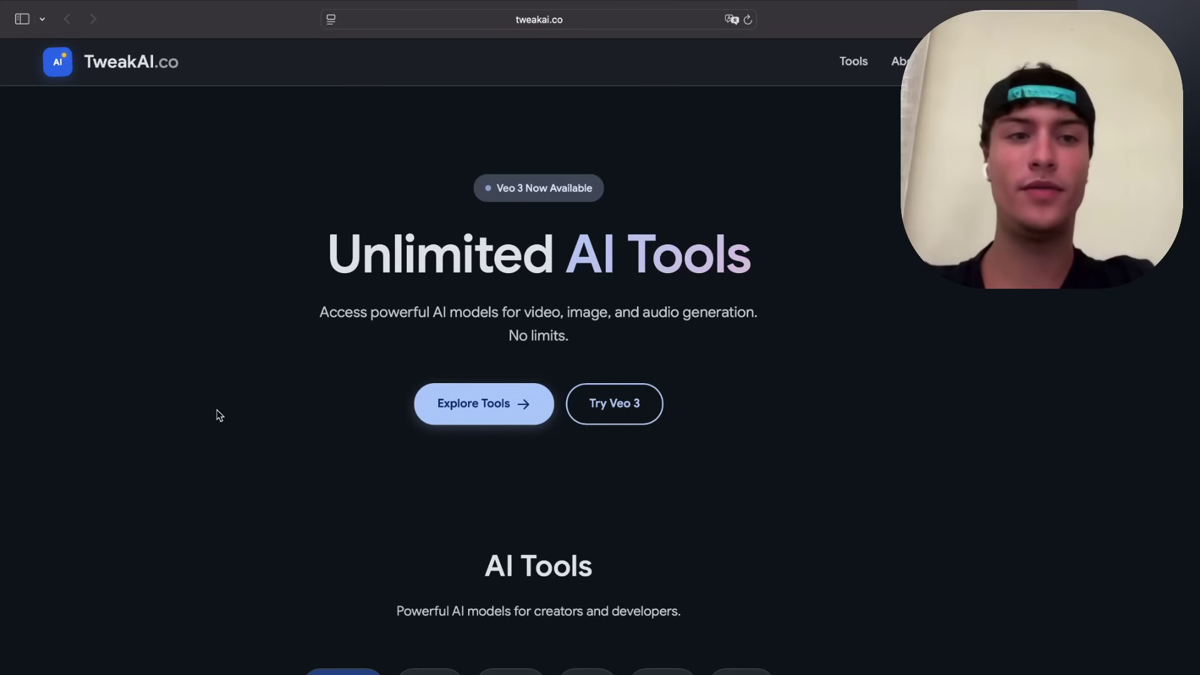
{"action": "scroll", "coordinate": [235, 367], "scroll_direction": "down", "scroll_amount": 5}
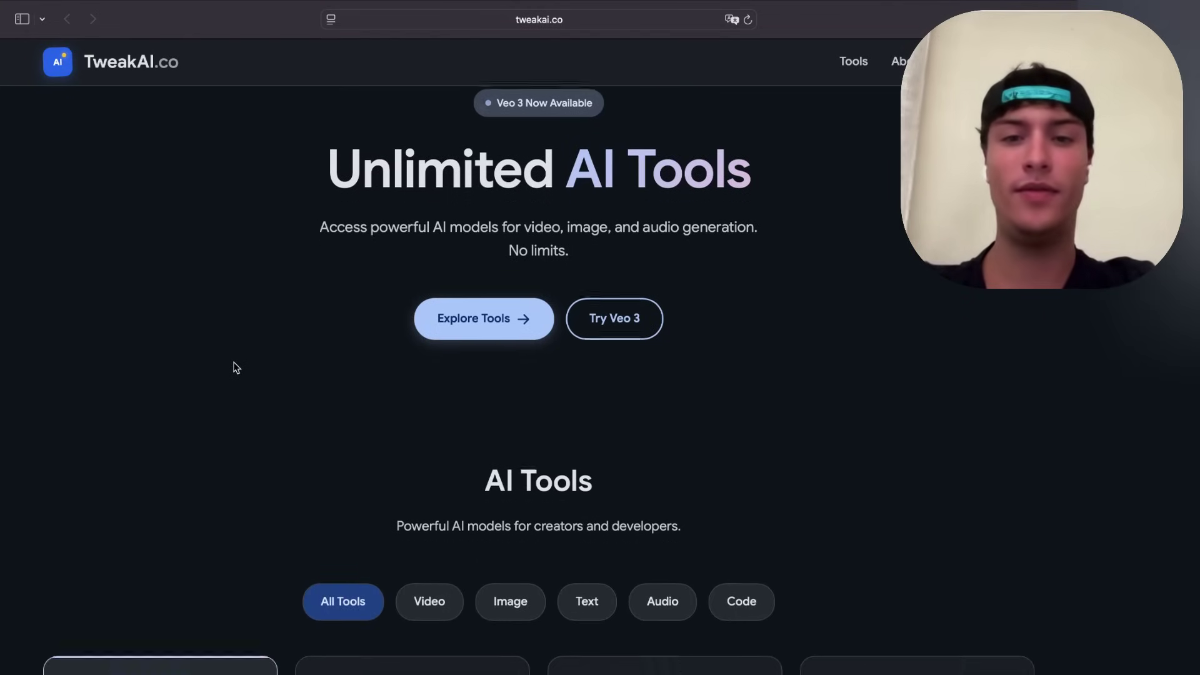
{"action": "scroll", "coordinate": [235, 367], "scroll_direction": "down", "scroll_amount": 10}
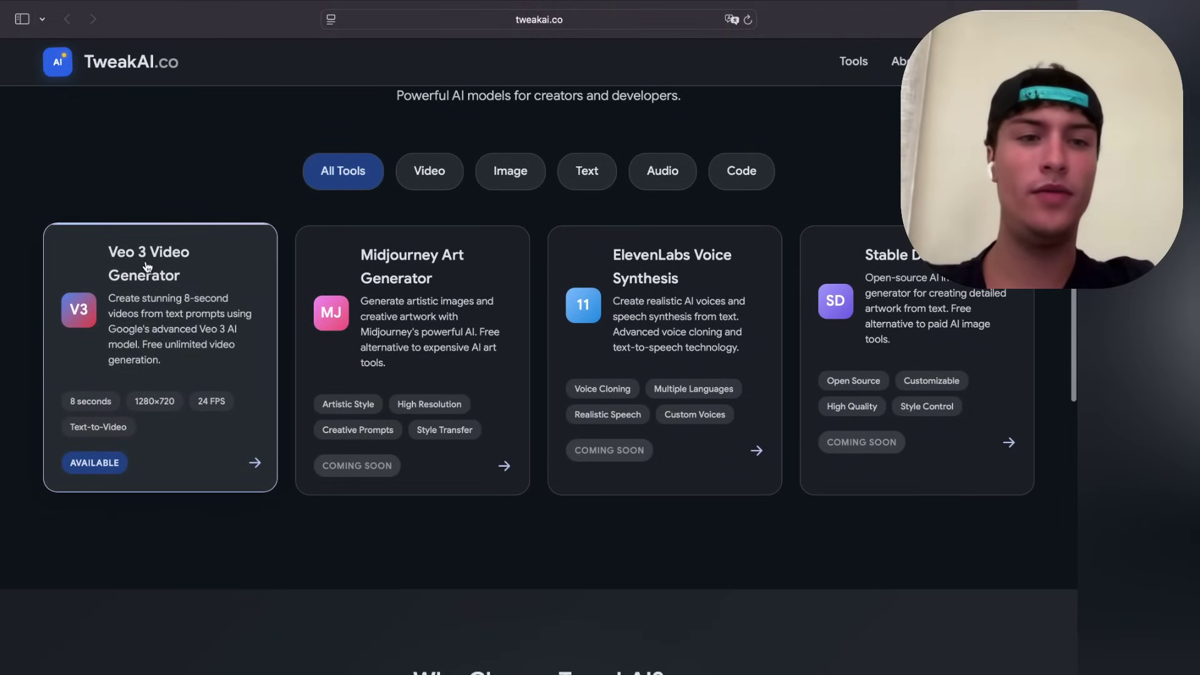
{"action": "scroll", "coordinate": [197, 279], "scroll_direction": "down", "scroll_amount": 1}
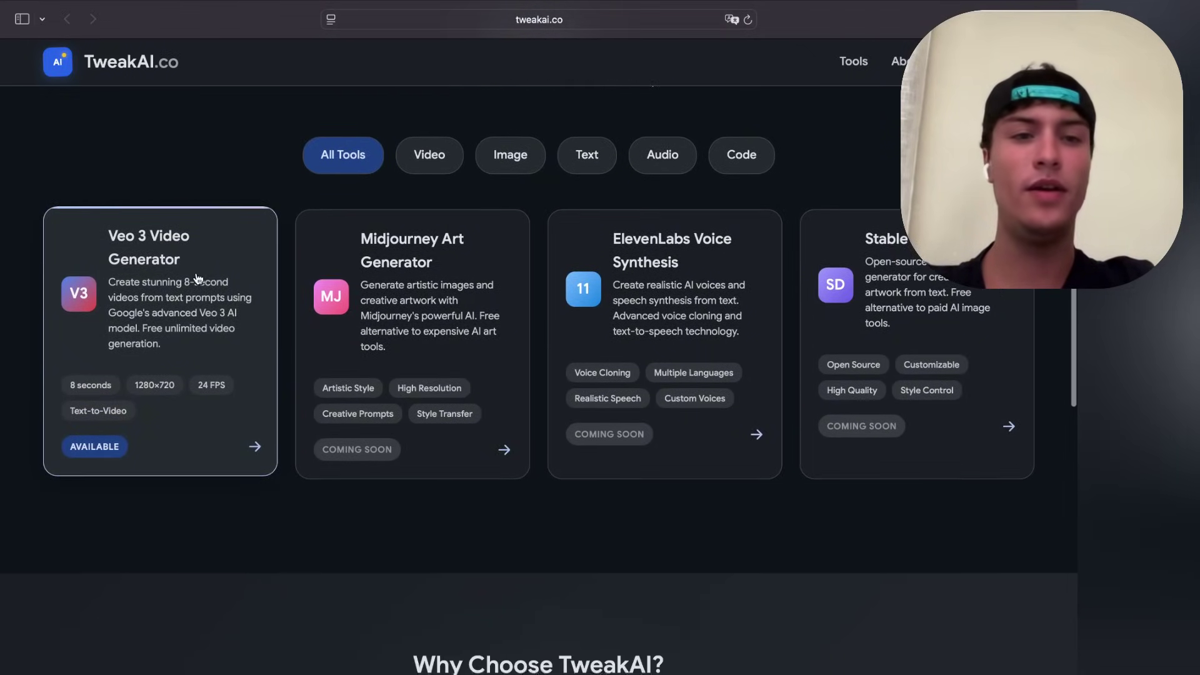
{"action": "scroll", "coordinate": [197, 279], "scroll_direction": "up", "scroll_amount": 2}
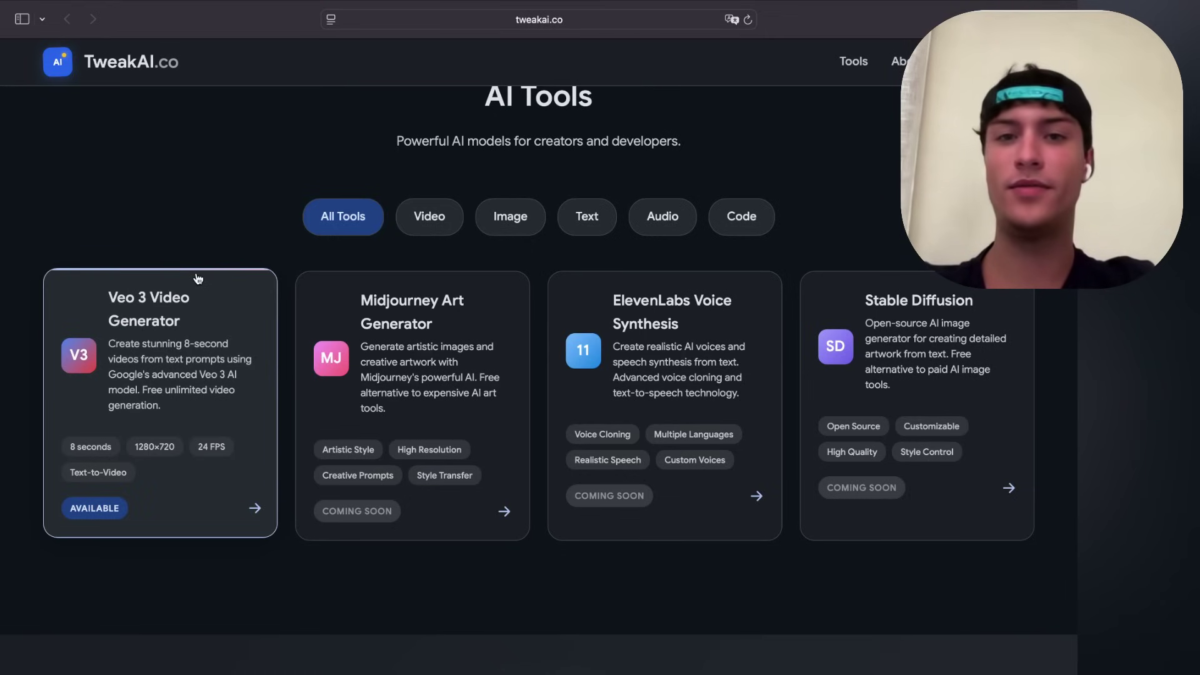
{"action": "scroll", "coordinate": [198, 279], "scroll_direction": "up", "scroll_amount": 1}
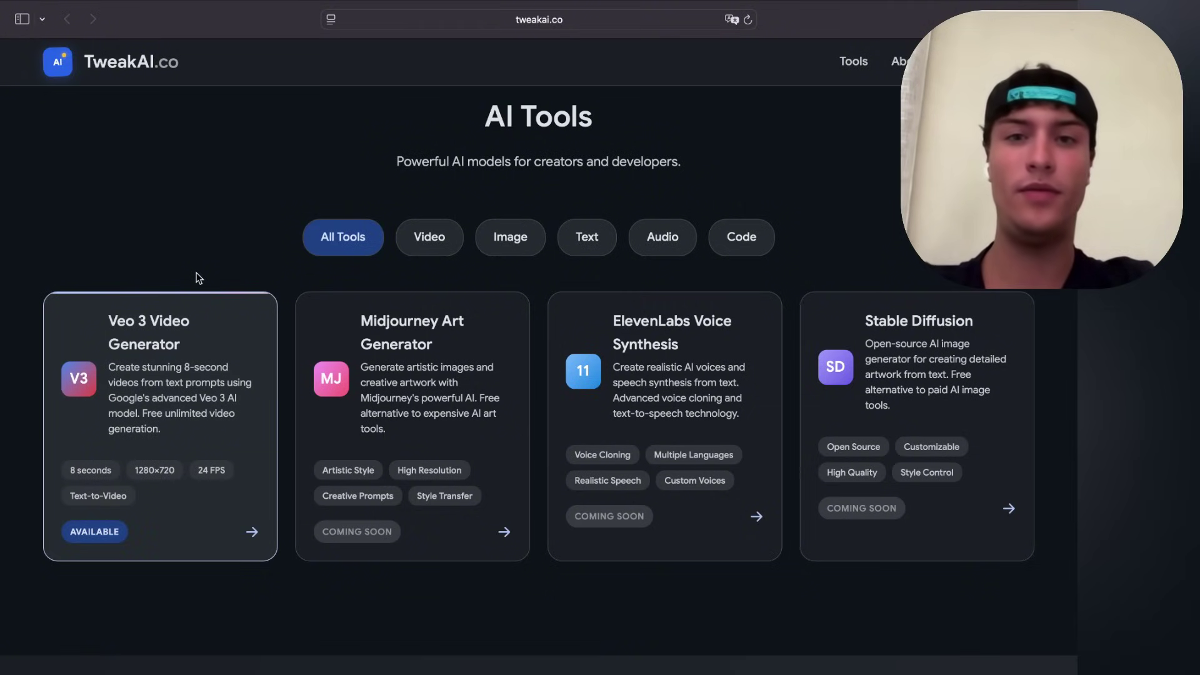
{"action": "scroll", "coordinate": [197, 279], "scroll_direction": "up", "scroll_amount": 10}
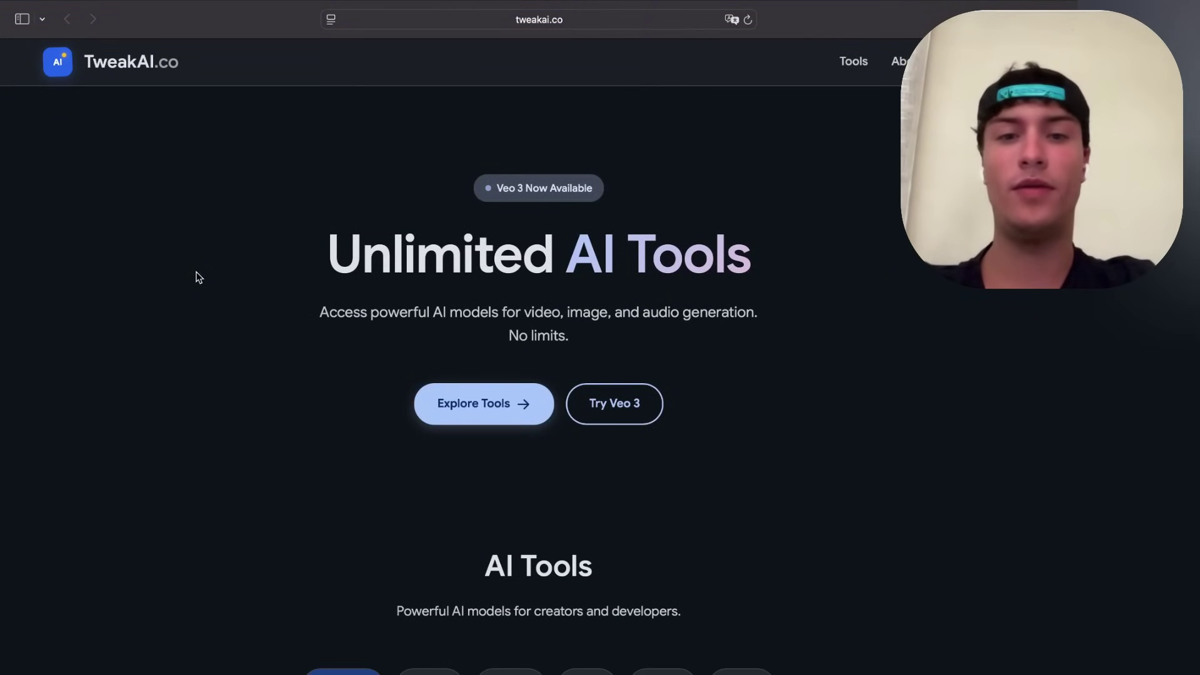
{"action": "scroll", "coordinate": [198, 278], "scroll_direction": "down", "scroll_amount": 2}
{"action": "scroll", "coordinate": [198, 279], "scroll_direction": "up", "scroll_amount": 2}
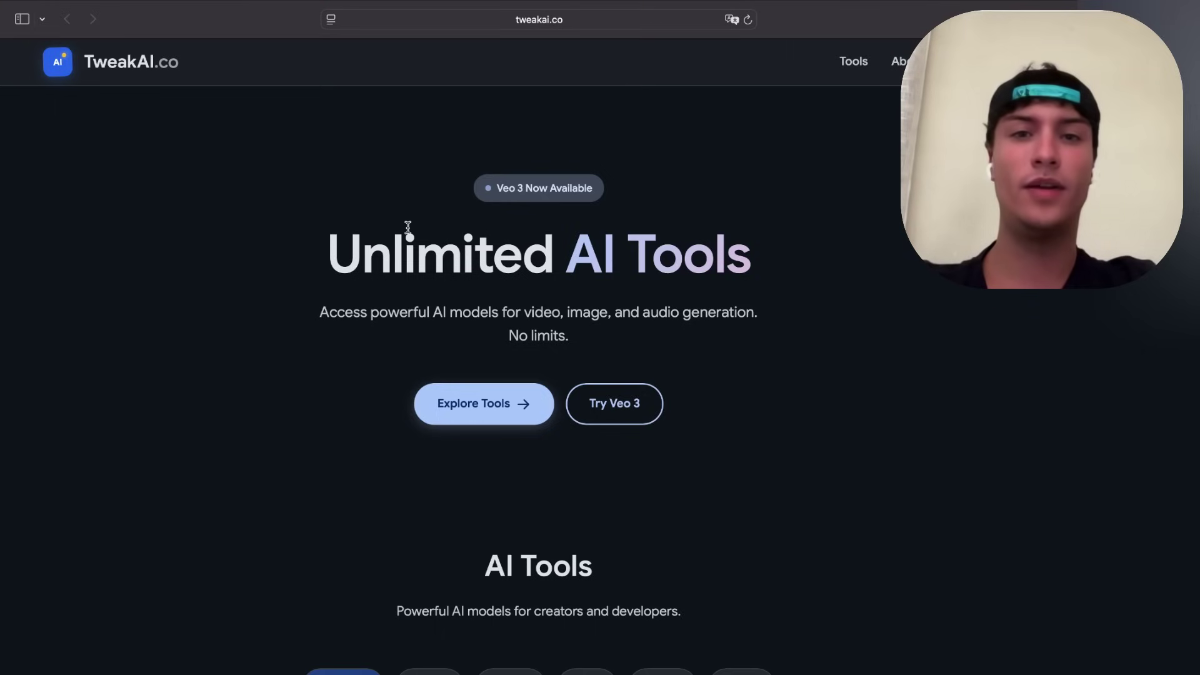
{"action": "left_click", "coordinate": [603, 20]}
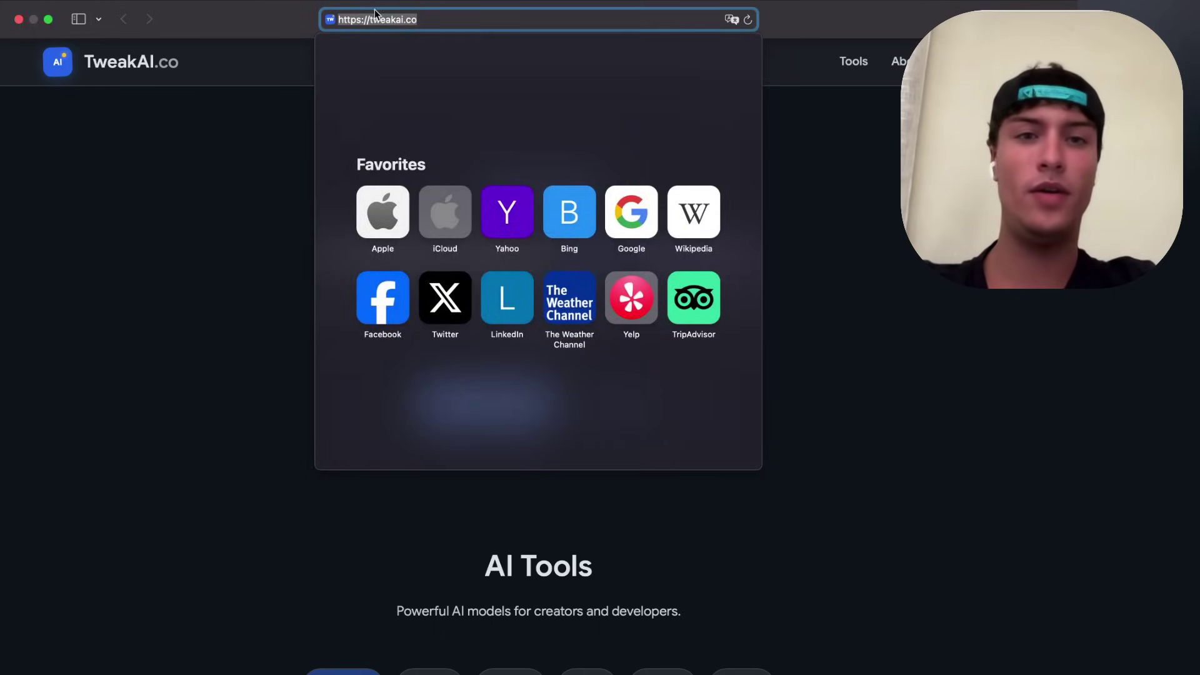
{"action": "type", "text": "h"}
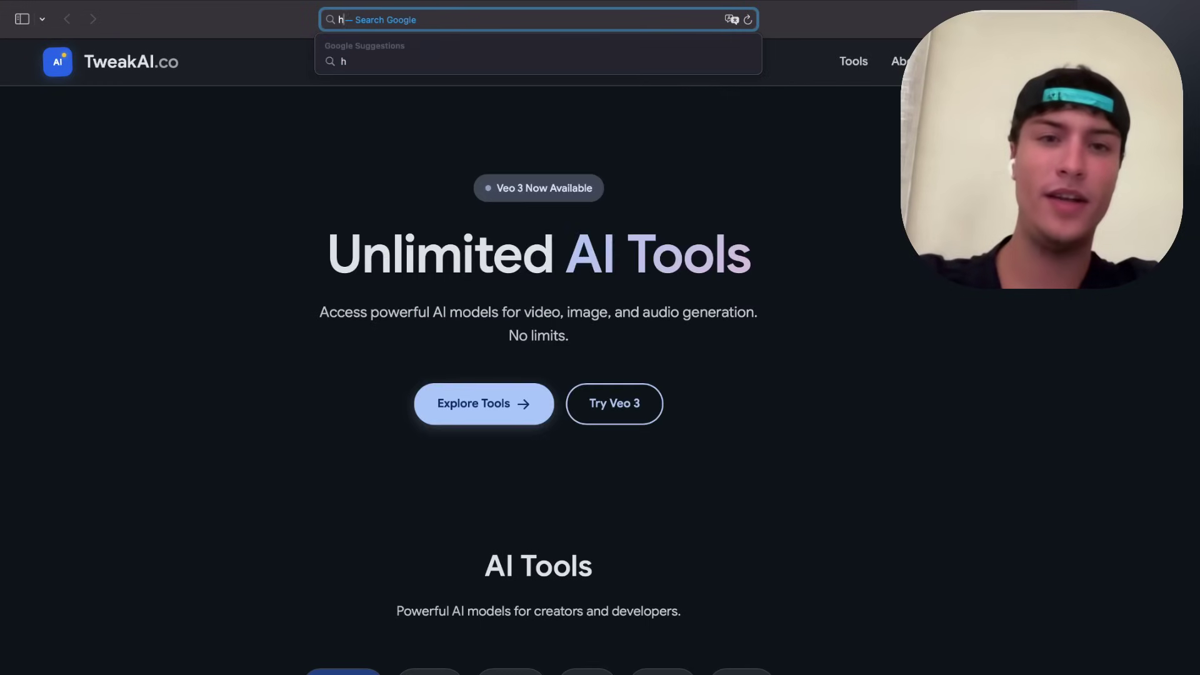
{"action": "type", "text": "ttps"}
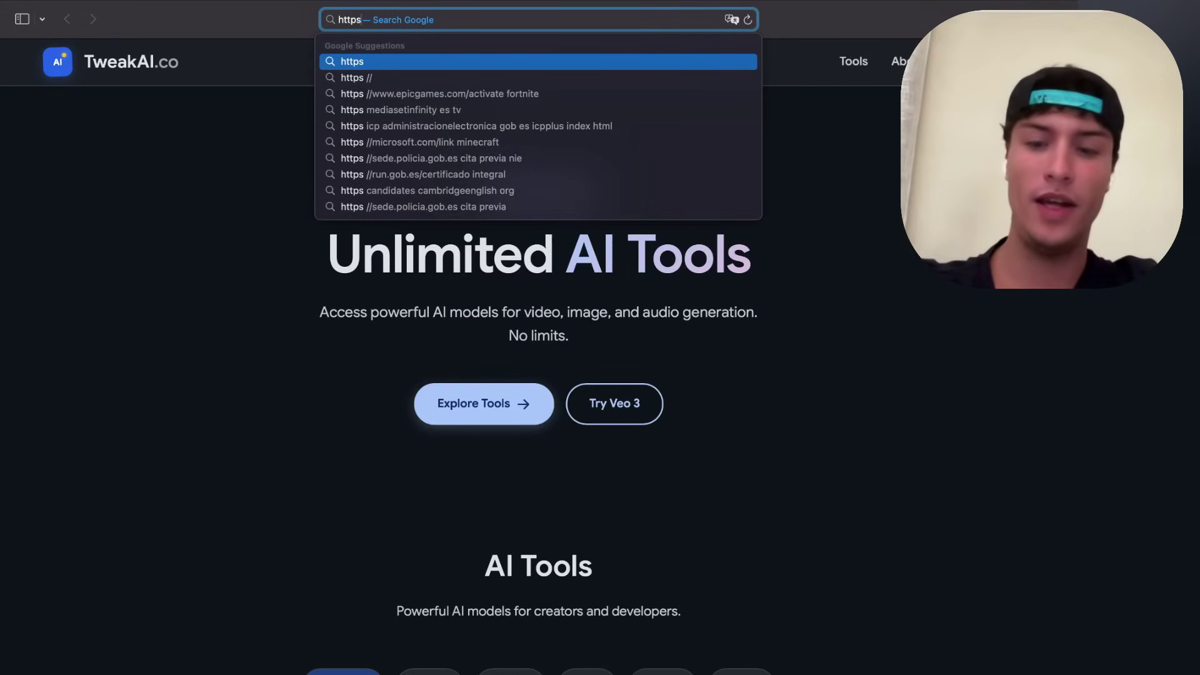
{"action": "type", "text": "://www.weather.com"}
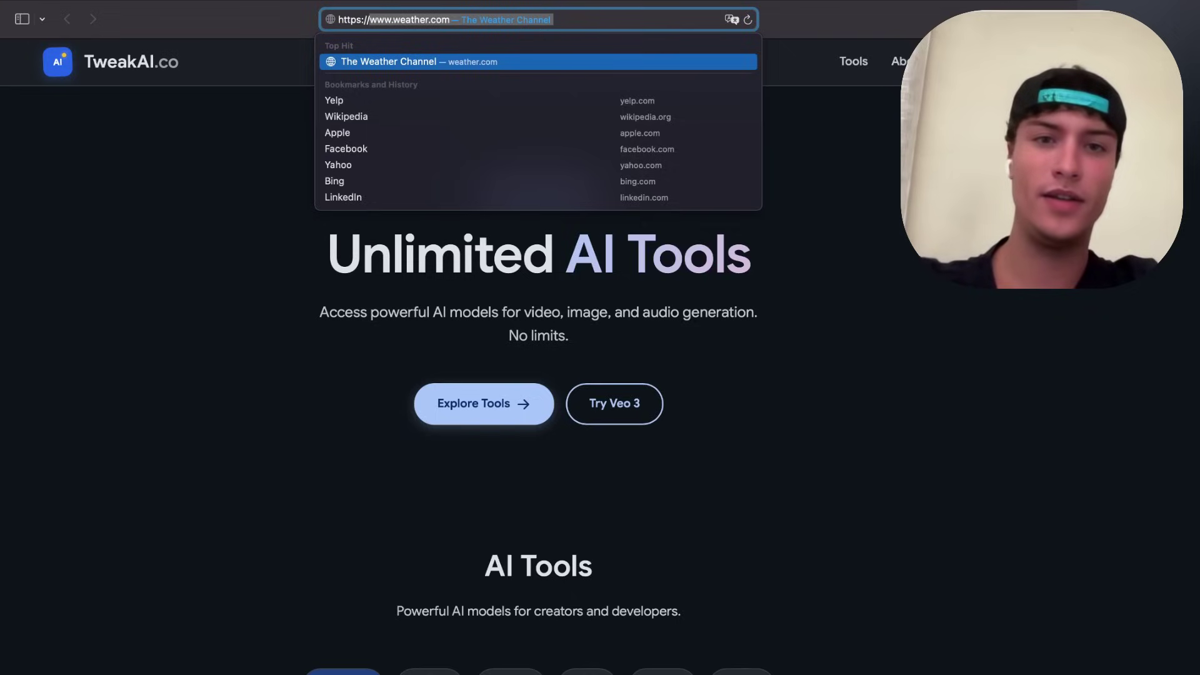
{"action": "type", "text": "tweakai"}
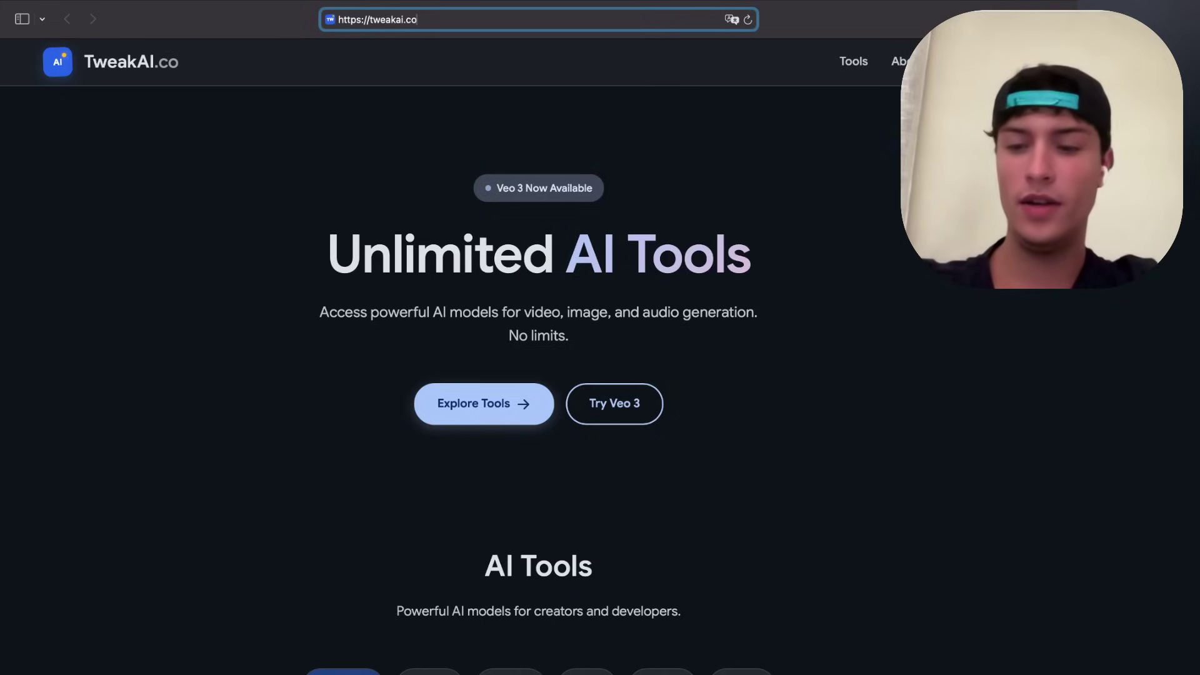
{"action": "key", "text": "Return"}
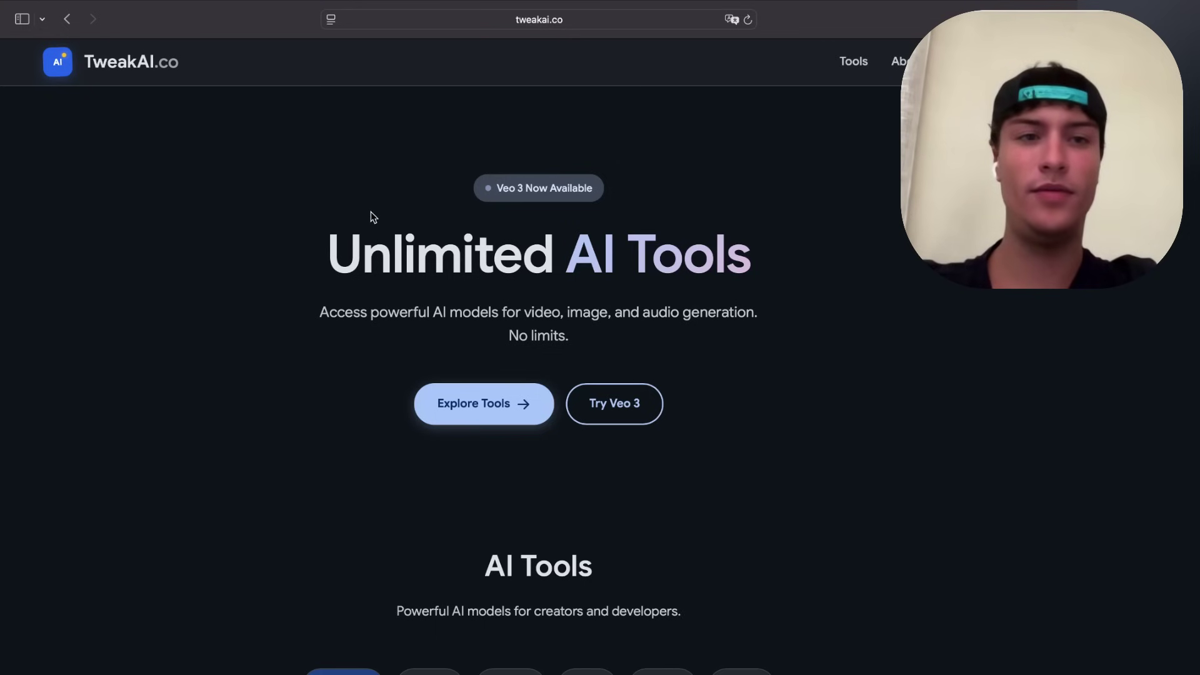
Scroll through the TweakAI.co homepage sections and open the Try Veo 3 generator
{"action": "scroll", "coordinate": [372, 216], "scroll_direction": "down", "scroll_amount": 6}
{"action": "scroll", "coordinate": [373, 217], "scroll_direction": "down", "scroll_amount": 12}
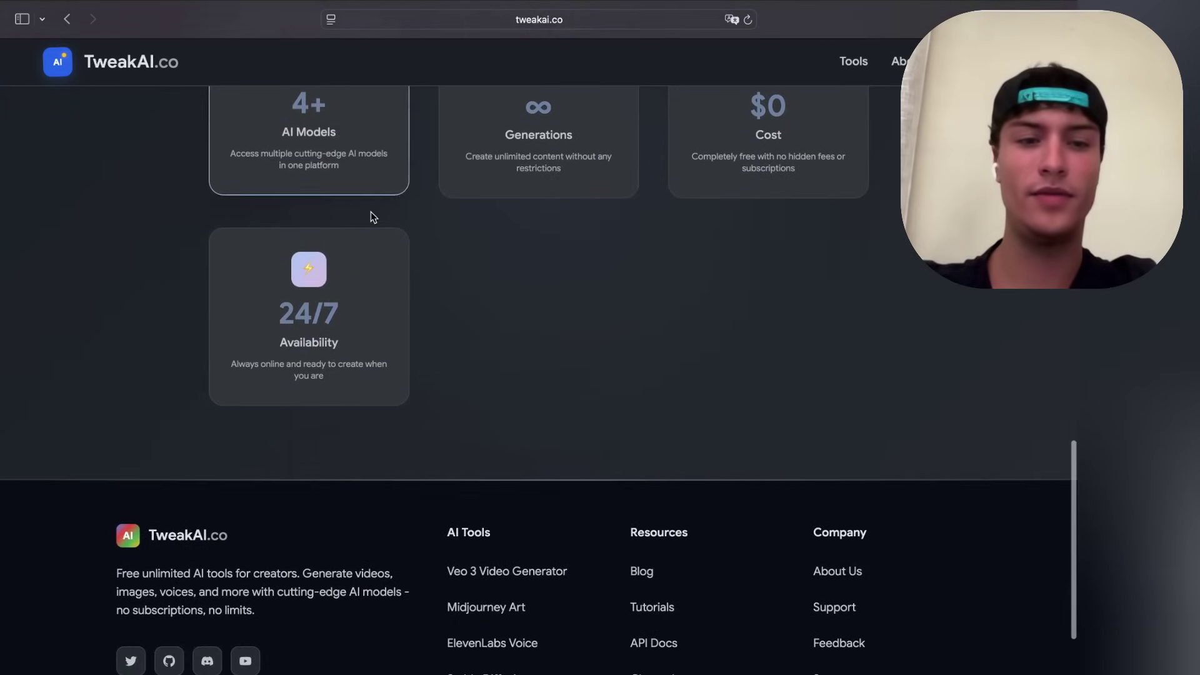
{"action": "scroll", "coordinate": [374, 217], "scroll_direction": "up", "scroll_amount": 3}
{"action": "scroll", "coordinate": [373, 216], "scroll_direction": "up", "scroll_amount": 10}
{"action": "scroll", "coordinate": [373, 217], "scroll_direction": "down", "scroll_amount": 3}
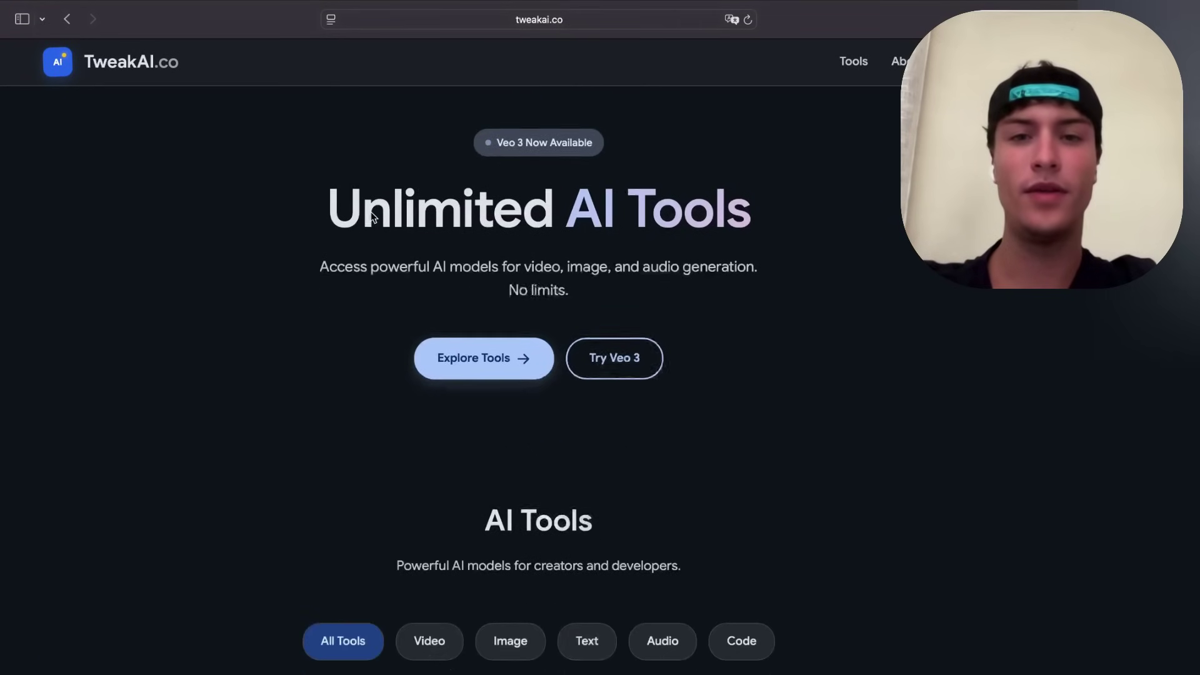
{"action": "scroll", "coordinate": [373, 216], "scroll_direction": "up", "scroll_amount": 3}
{"action": "scroll", "coordinate": [496, 153], "scroll_direction": "down", "scroll_amount": 9}
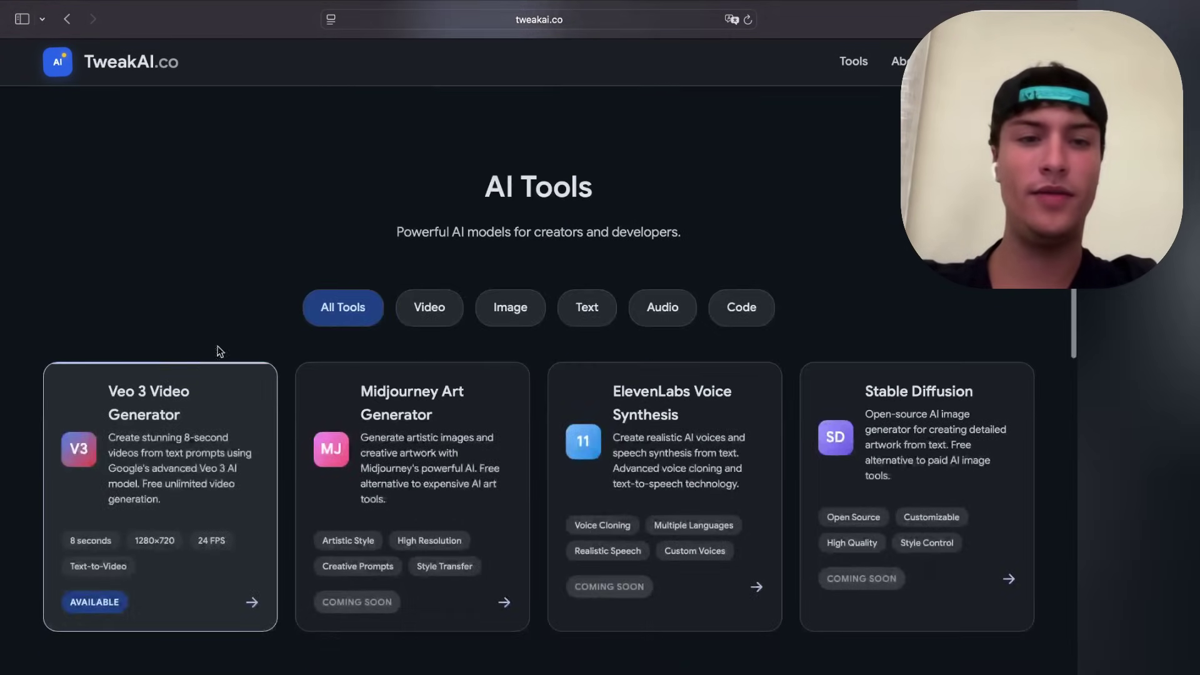
{"action": "scroll", "coordinate": [247, 356], "scroll_direction": "up", "scroll_amount": 5}
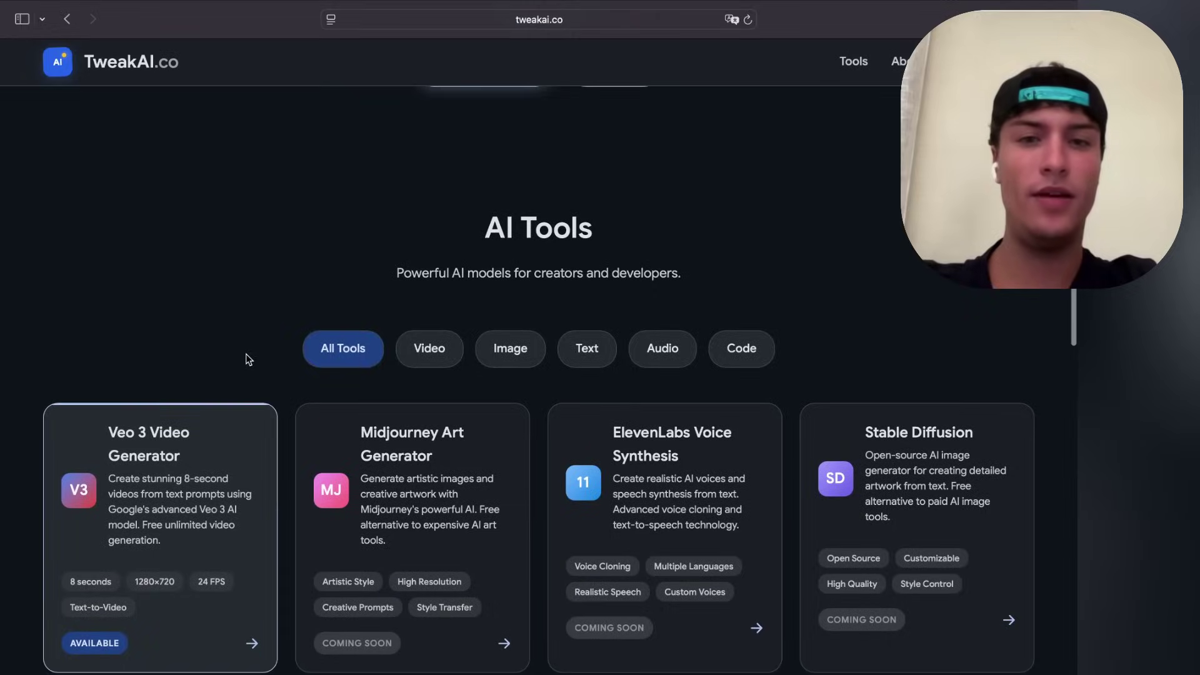
{"action": "scroll", "coordinate": [249, 355], "scroll_direction": "up", "scroll_amount": 4}
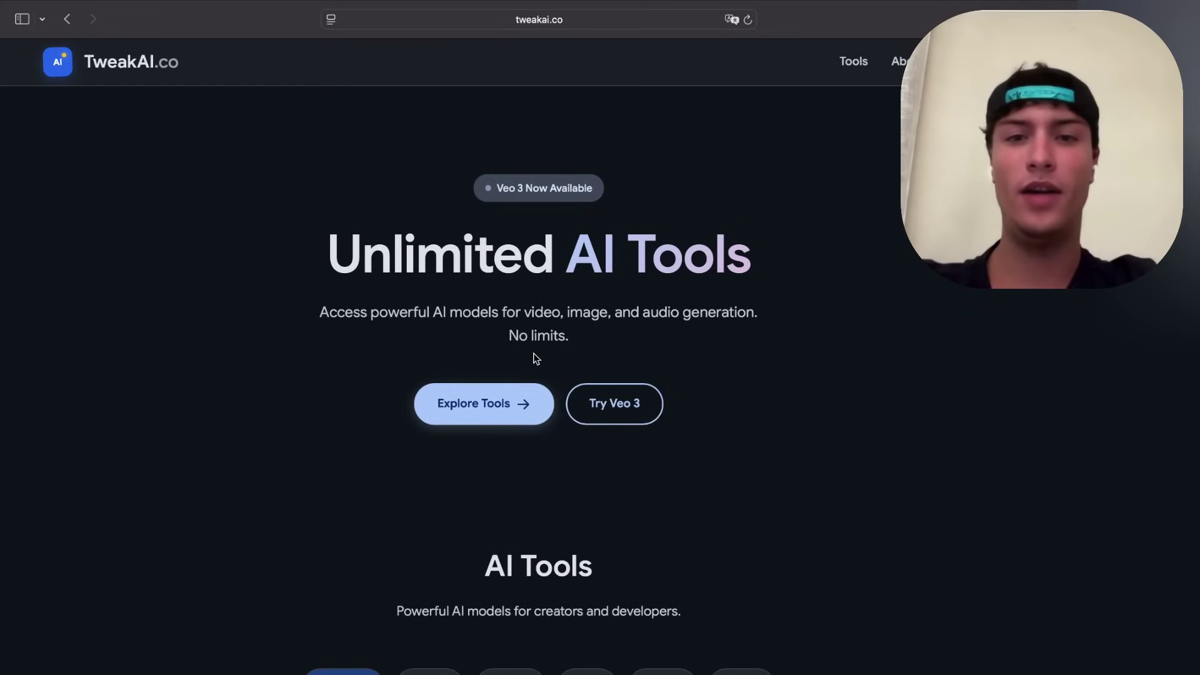
{"action": "left_click", "coordinate": [621, 417]}
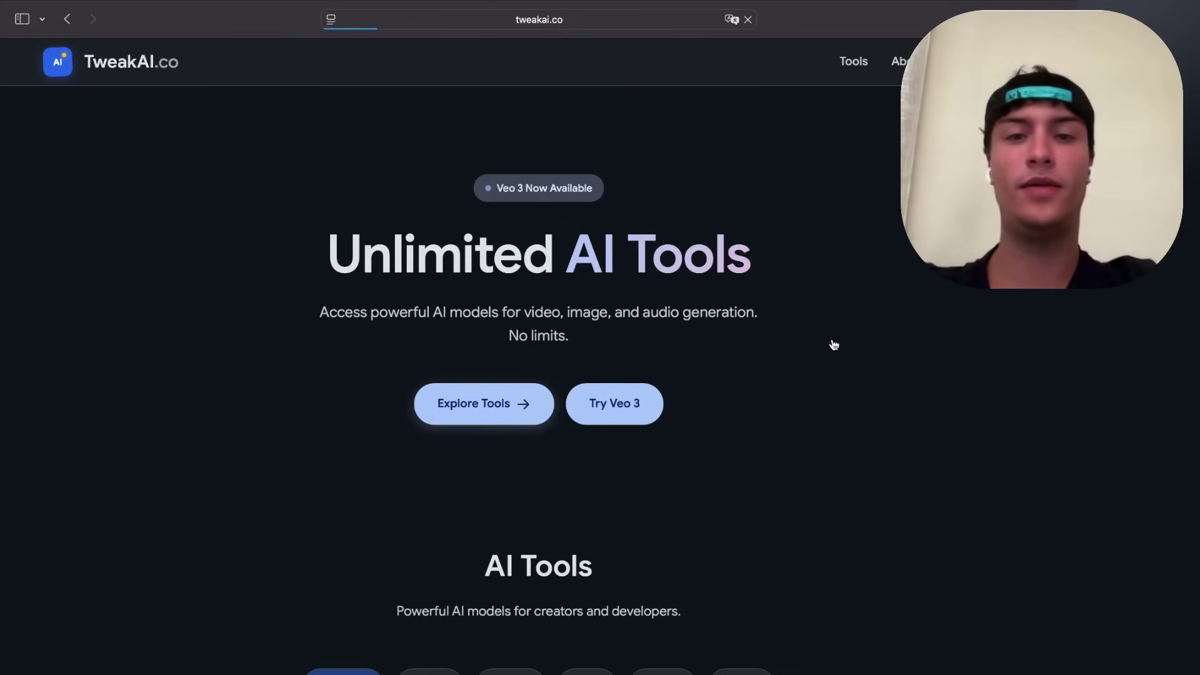
Leave the address bar and place the cursor in the empty Describe your video box
{"action": "left_click", "coordinate": [585, 22]}
{"action": "key", "text": "Escape"}
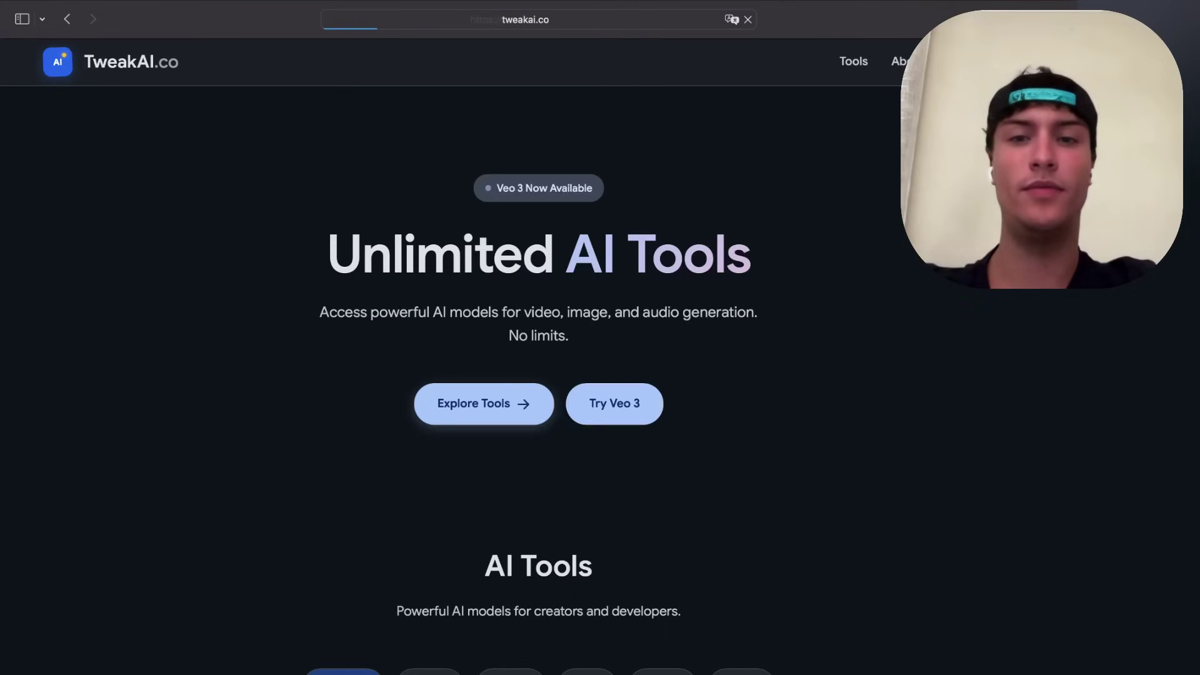
{"action": "left_click", "coordinate": [603, 375]}
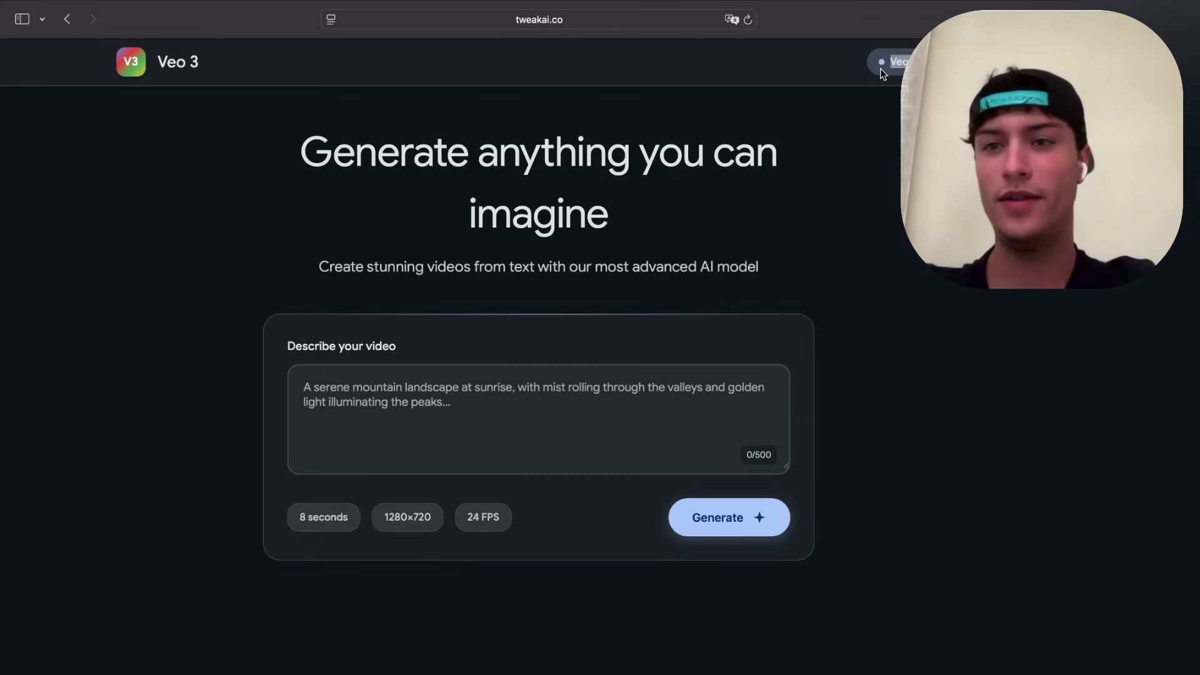
{"action": "left_click", "coordinate": [598, 411]}
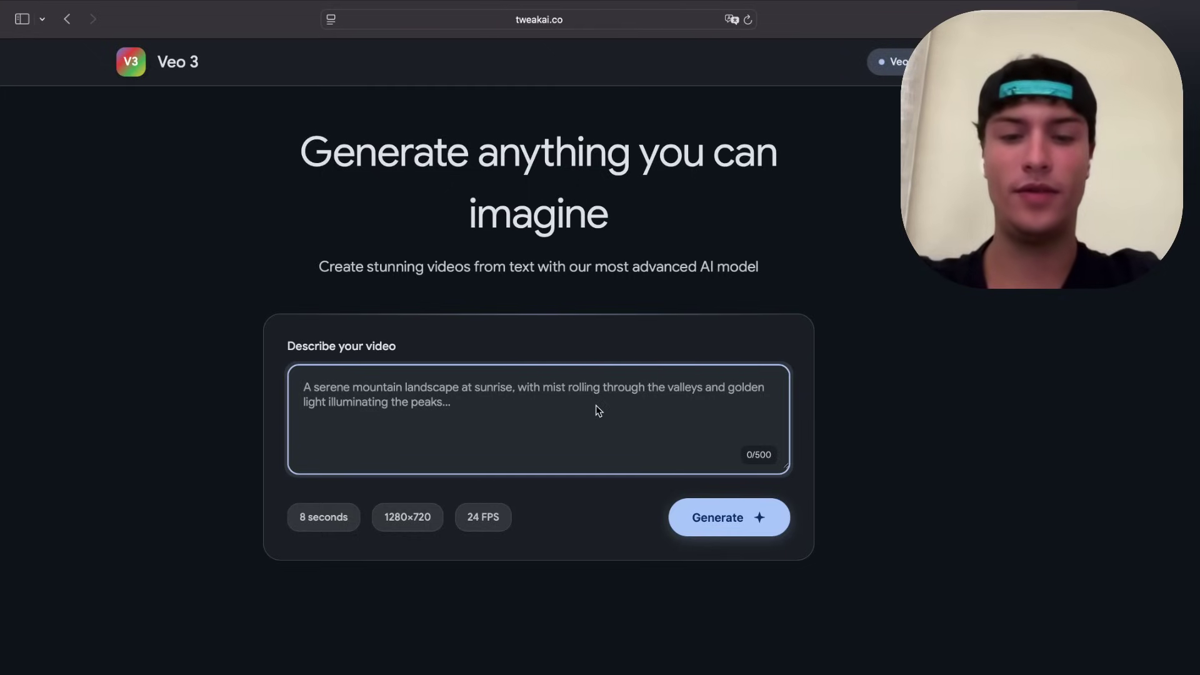
Enter the prompt 'a monkey wearing a red t-shirt with the text tweakai.co'
{"action": "type", "text": "a "}
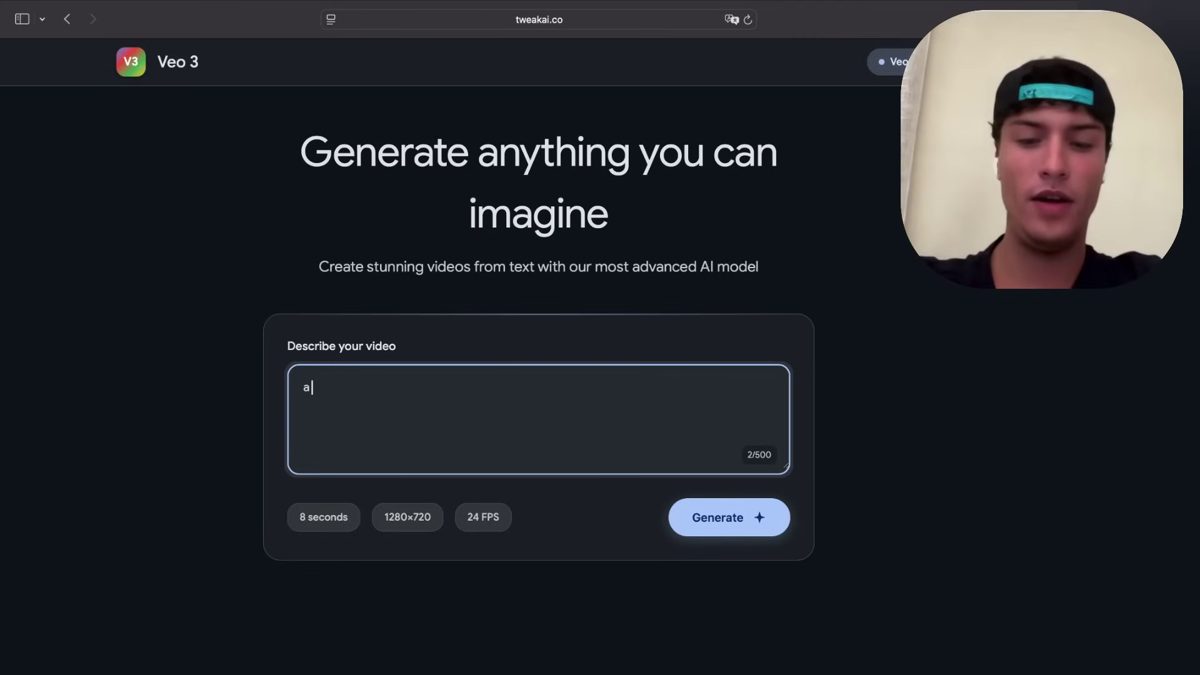
{"action": "type", "text": "monkey wear"}
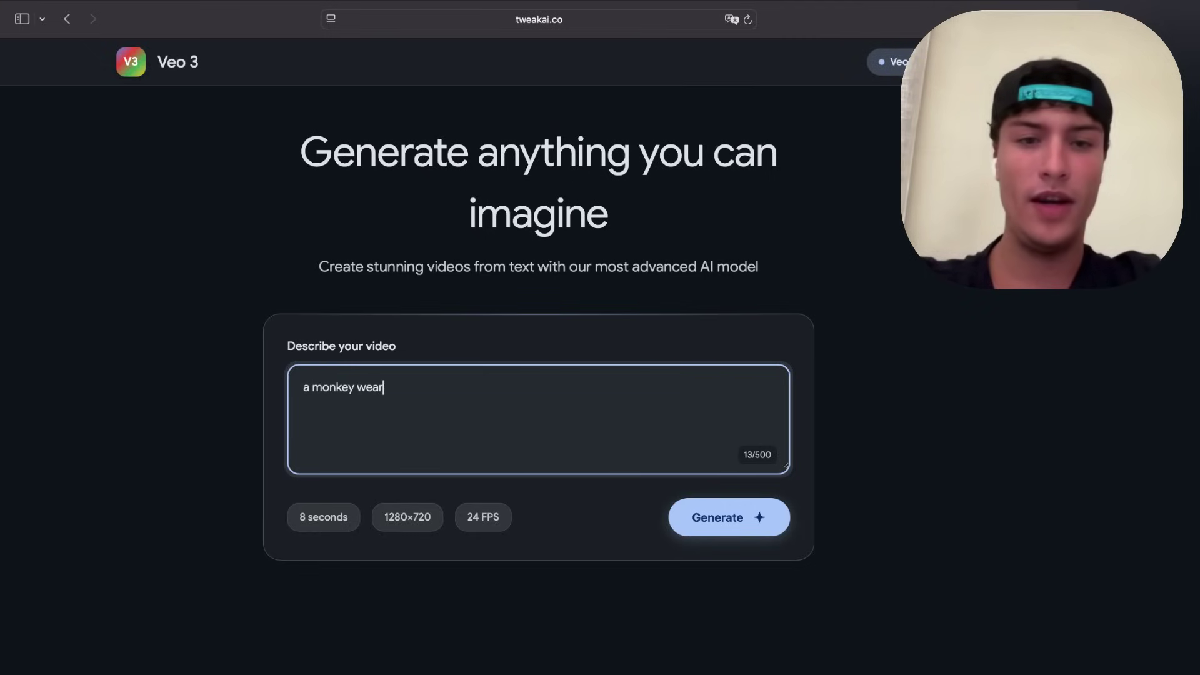
{"action": "type", "text": "ing a red t-shirt with t"}
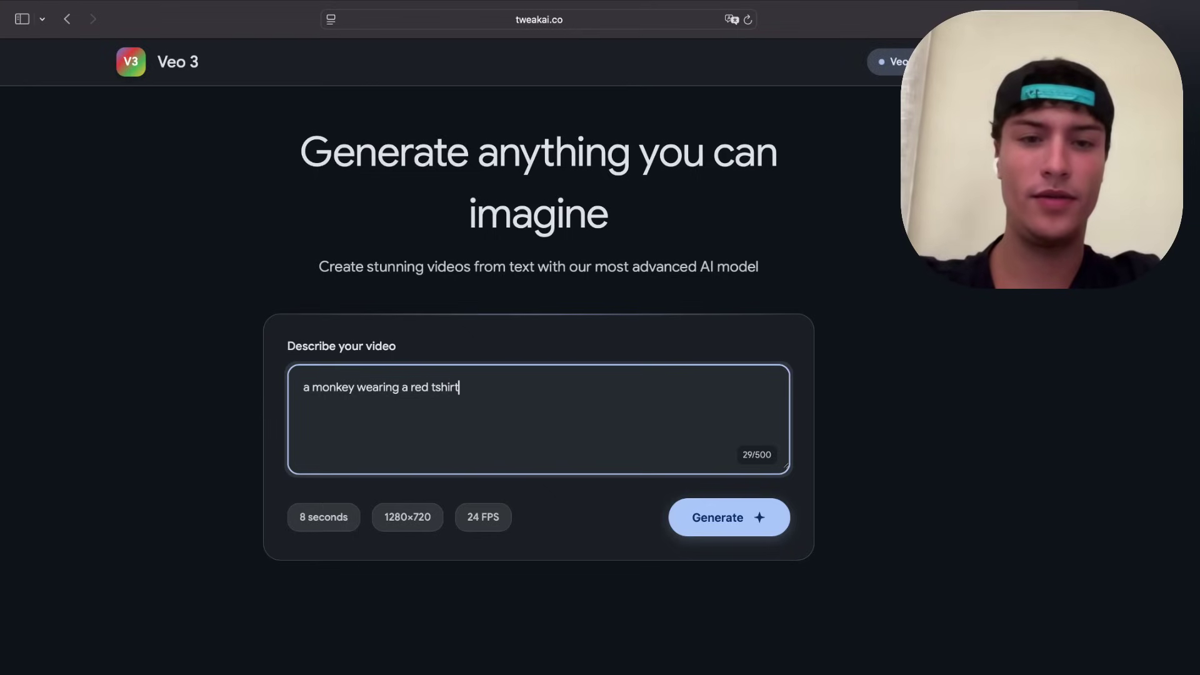
{"action": "type", "text": "he t"}
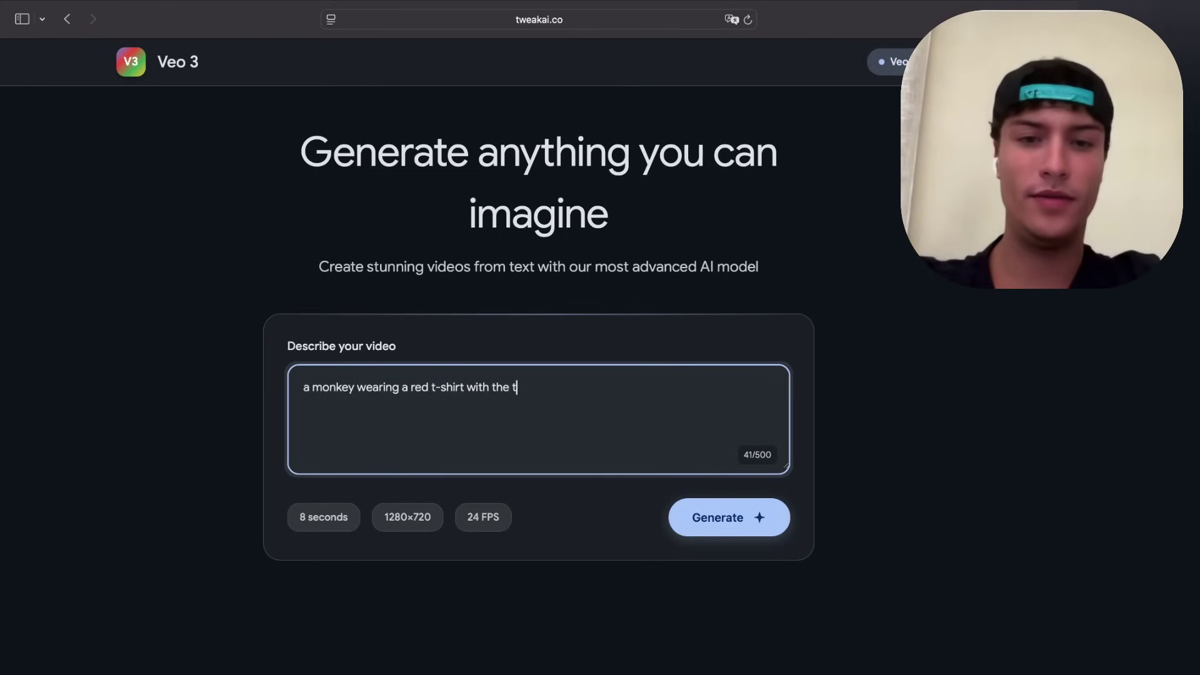
{"action": "type", "text": "ext tw"}
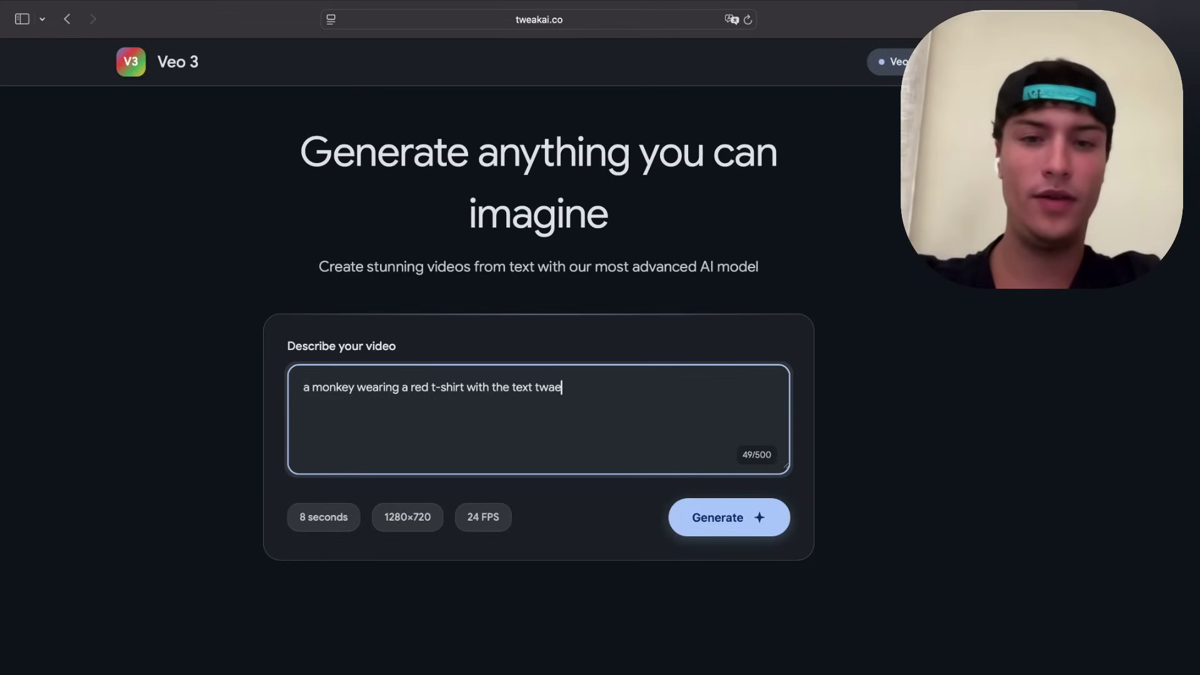
{"action": "type", "text": "eakai"}
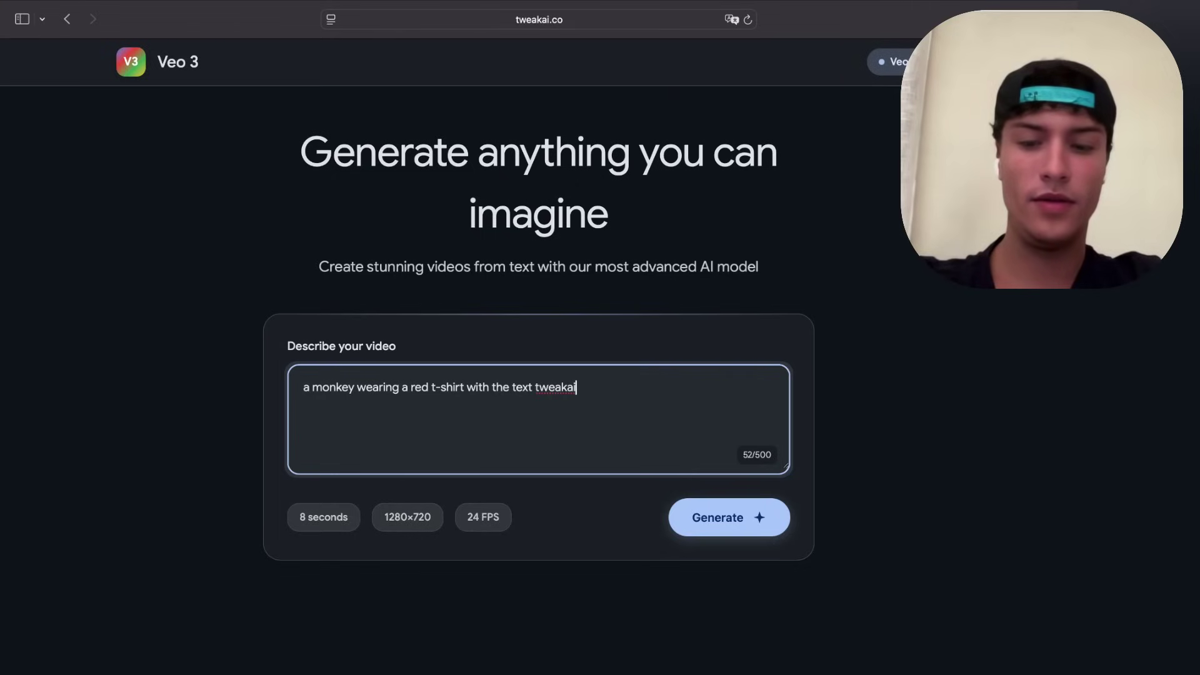
{"action": "type", "text": ".co"}
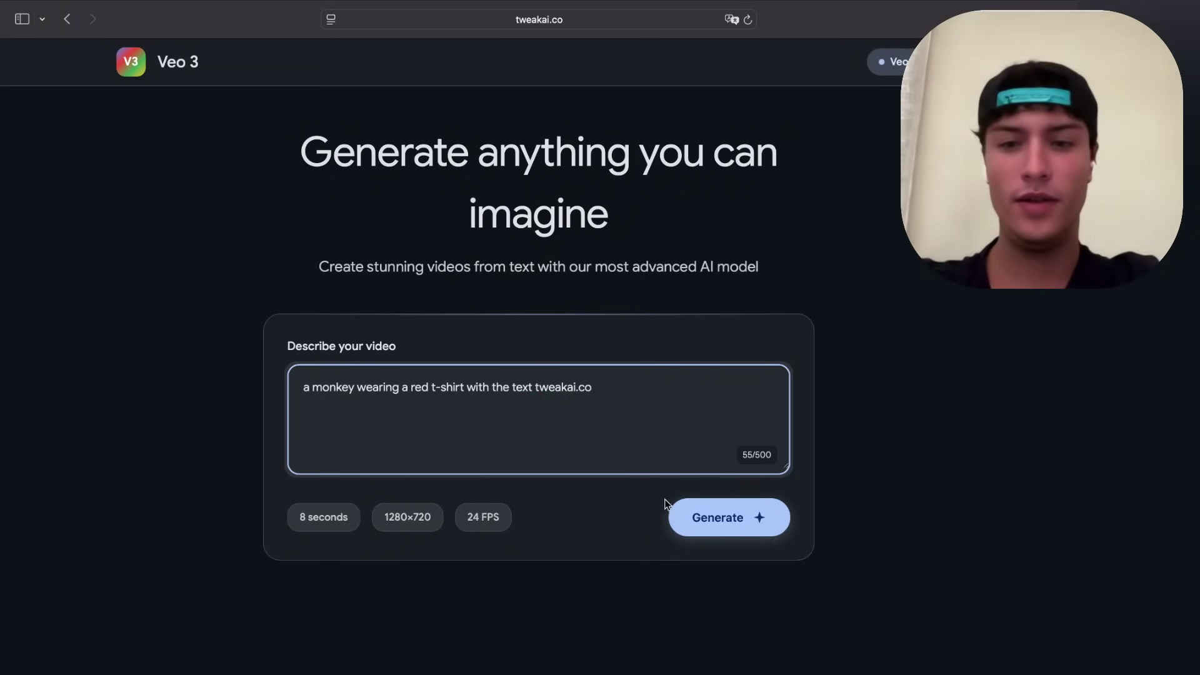
Generate the monkey video and scroll to the ready 8-second 1280×720 result
{"action": "left_click", "coordinate": [747, 509]}
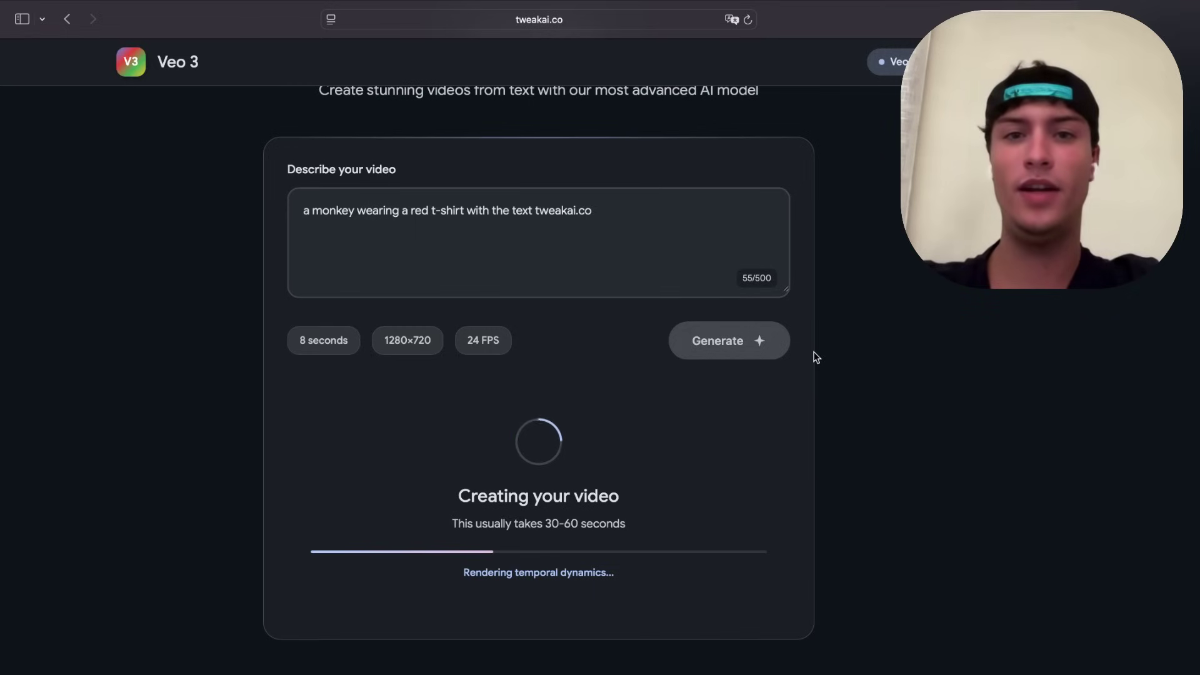
{"action": "scroll", "coordinate": [815, 357], "scroll_direction": "up", "scroll_amount": 5}
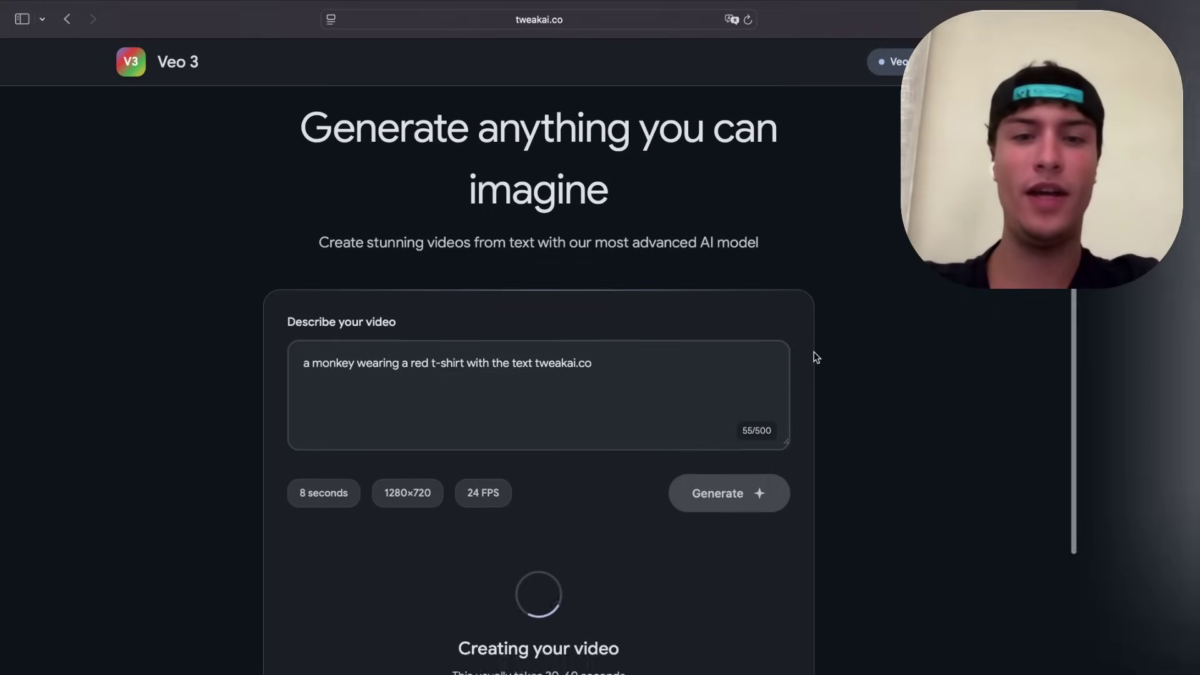
{"action": "scroll", "coordinate": [816, 356], "scroll_direction": "down", "scroll_amount": 5}
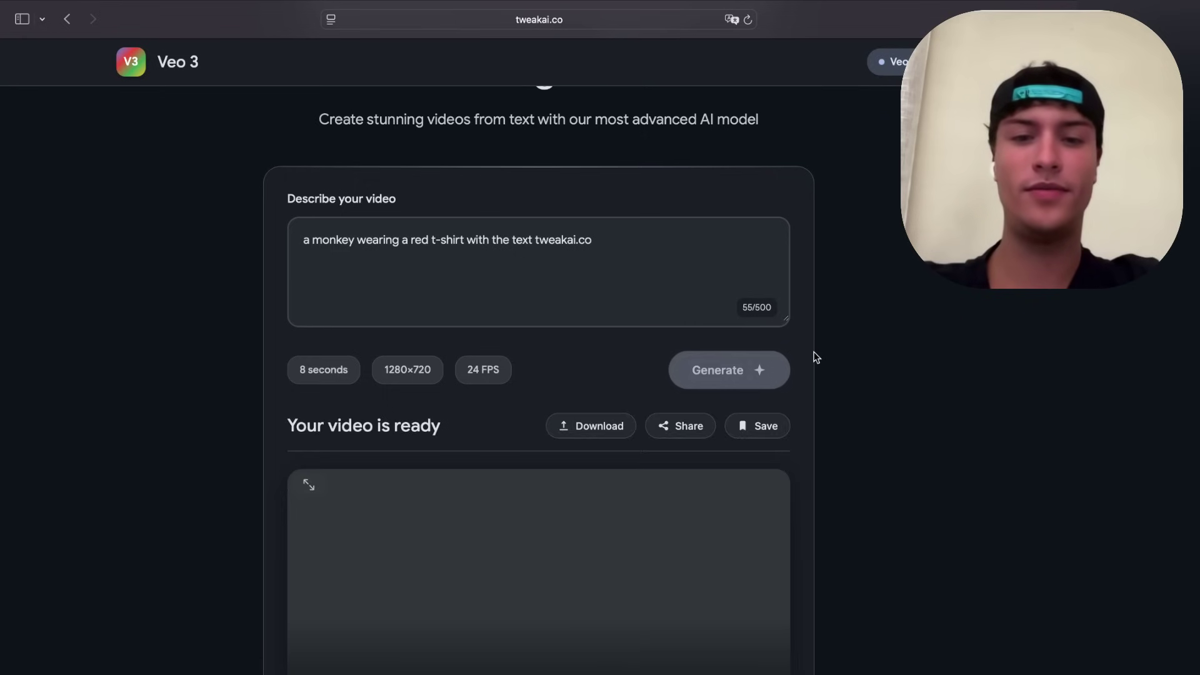
{"action": "scroll", "coordinate": [812, 355], "scroll_direction": "down", "scroll_amount": 8}
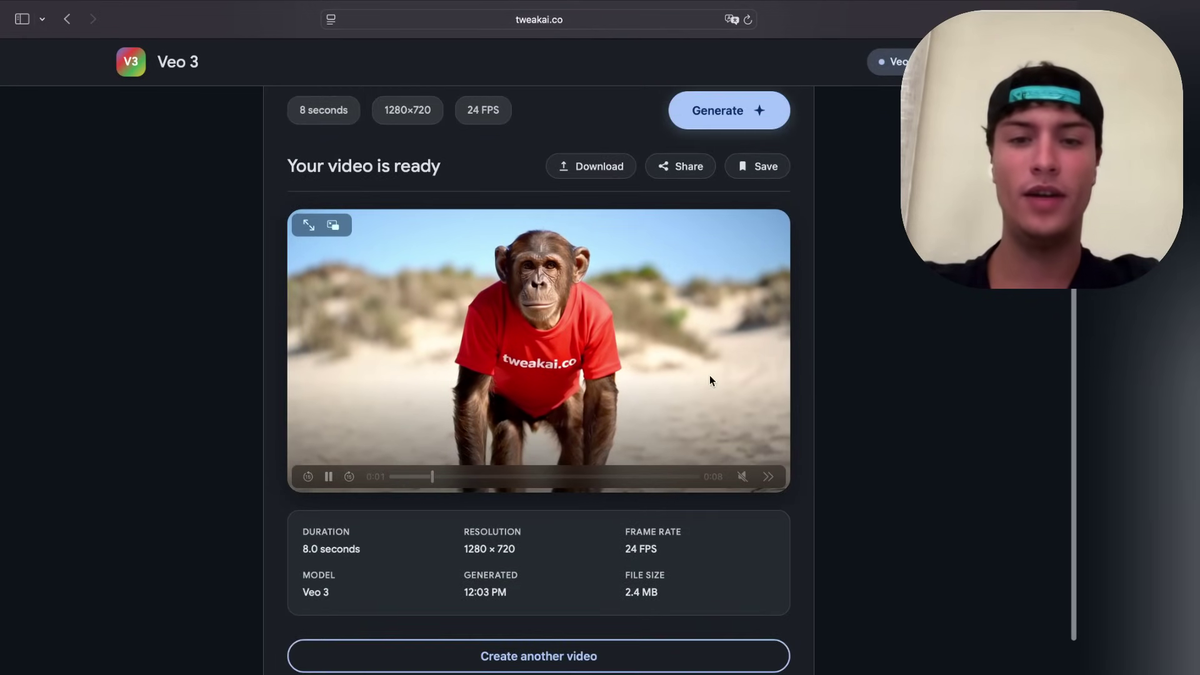
Unmute and replay the monkey clip, then start a new empty video prompt
{"action": "left_click", "coordinate": [743, 428]}
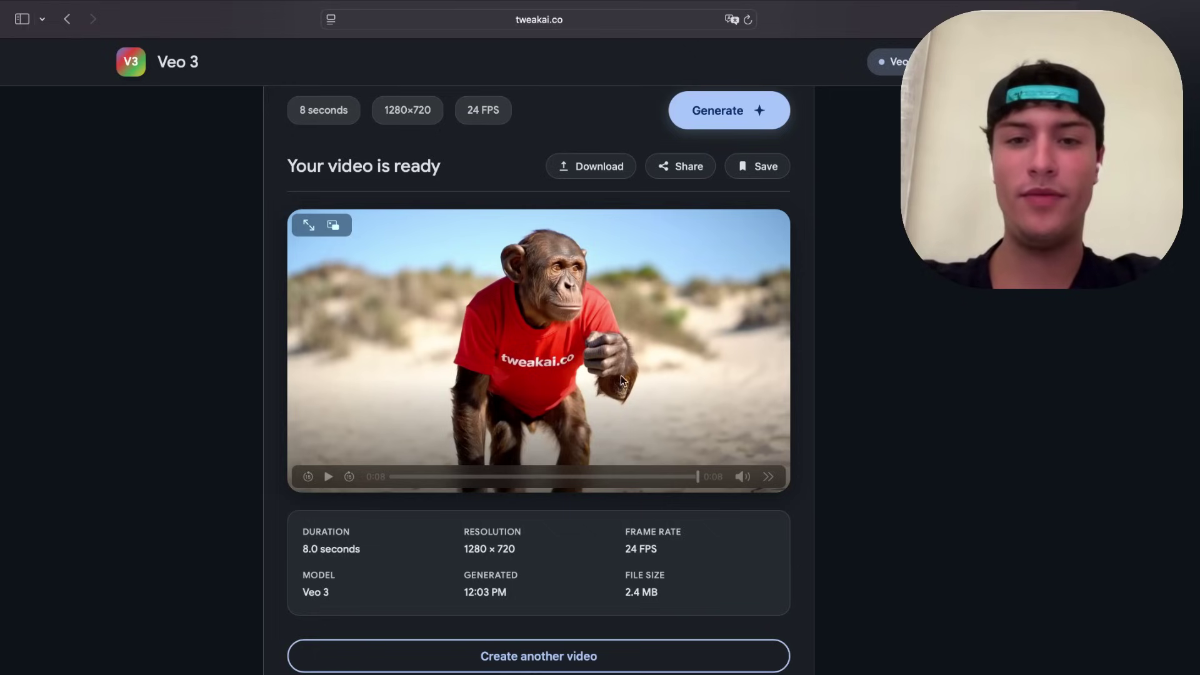
{"action": "left_click", "coordinate": [328, 476]}
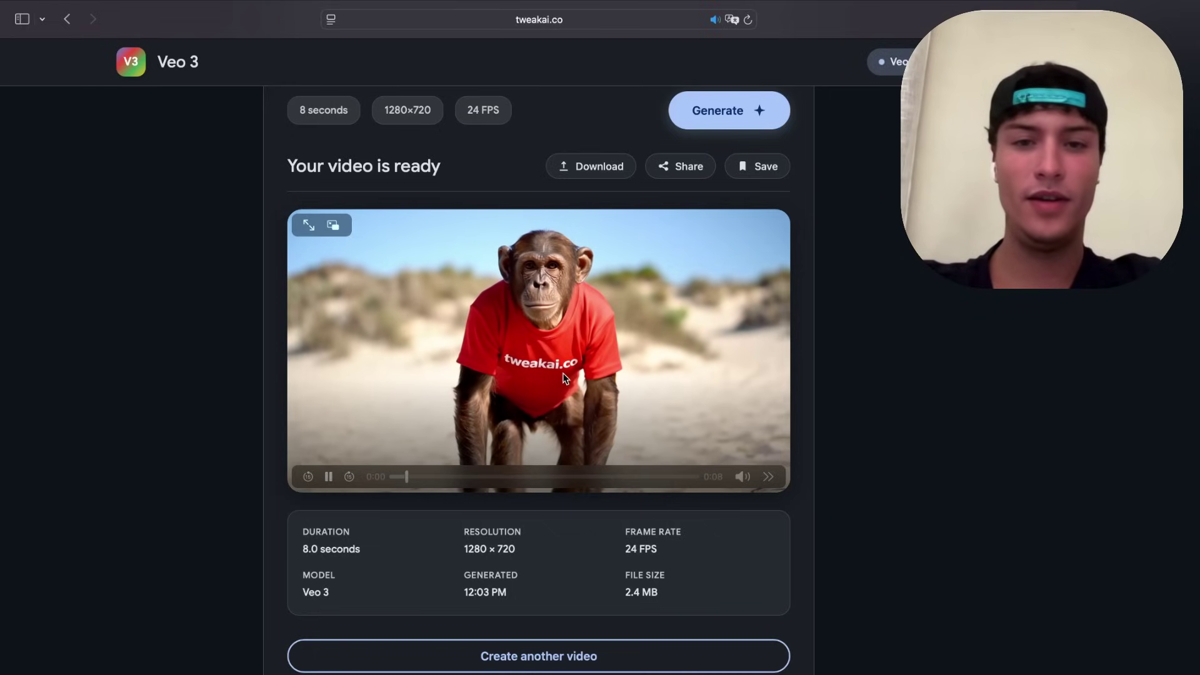
{"action": "scroll", "coordinate": [565, 378], "scroll_direction": "down", "scroll_amount": 2}
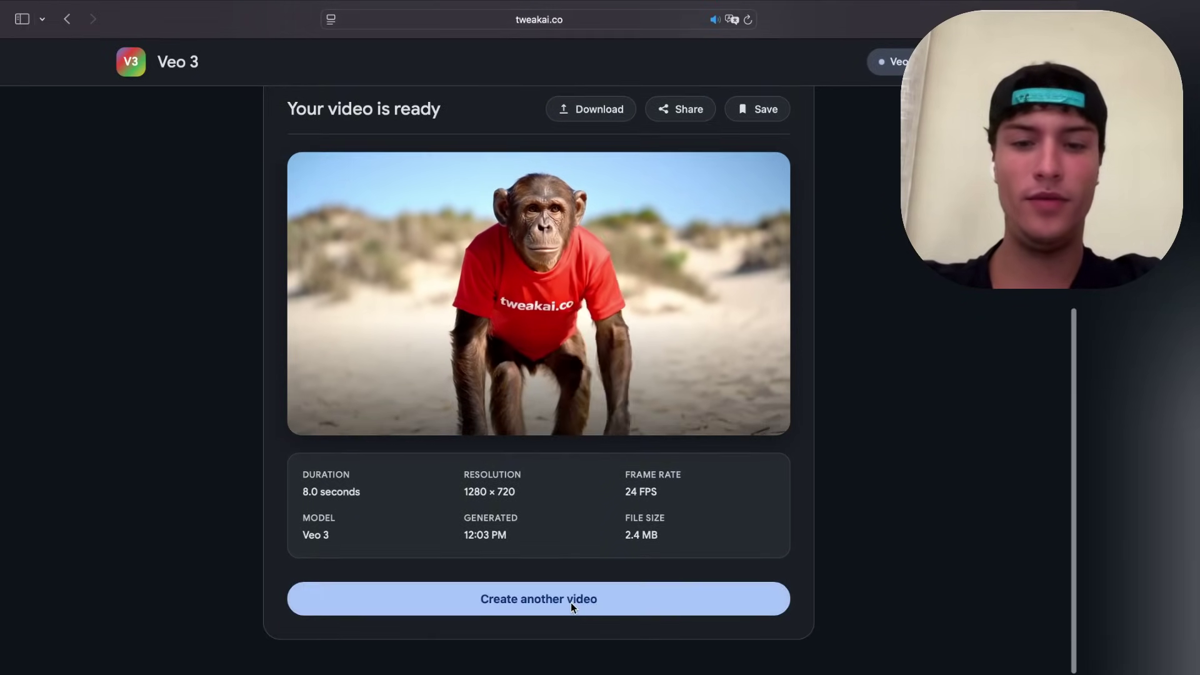
{"action": "left_click", "coordinate": [571, 603]}
Enter the prompt 'a tv reporter saying I am a prompt' in the empty box
{"action": "left_click", "coordinate": [580, 420]}
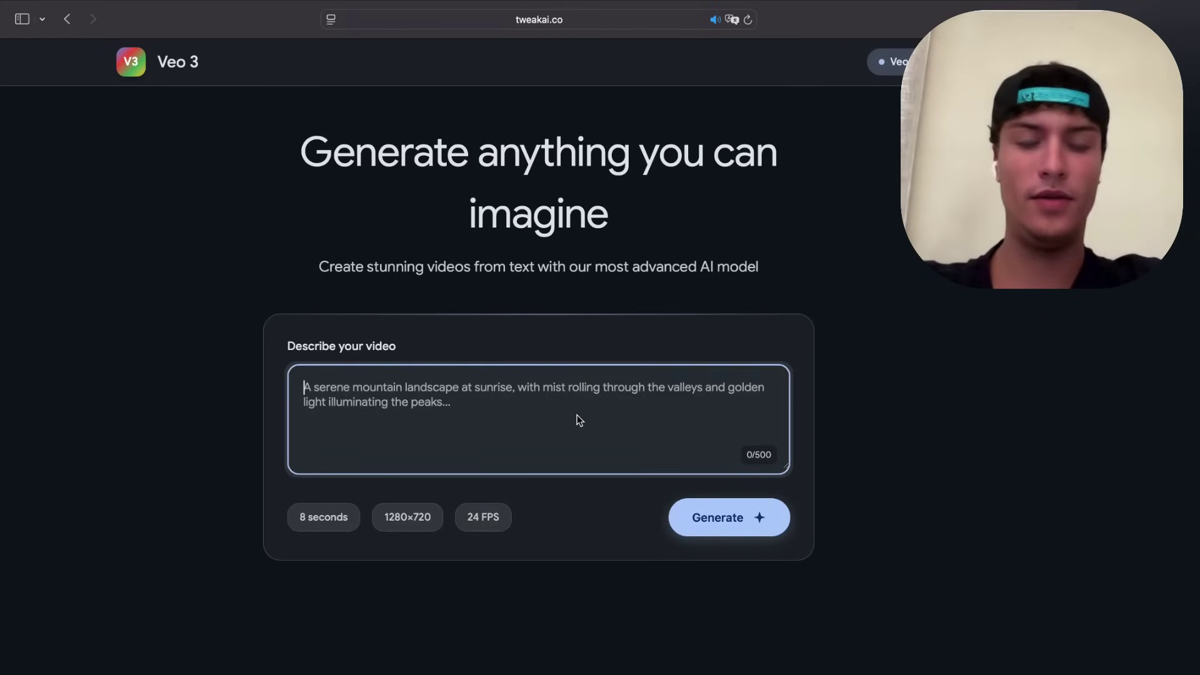
{"action": "type", "text": "a tv reporter"}
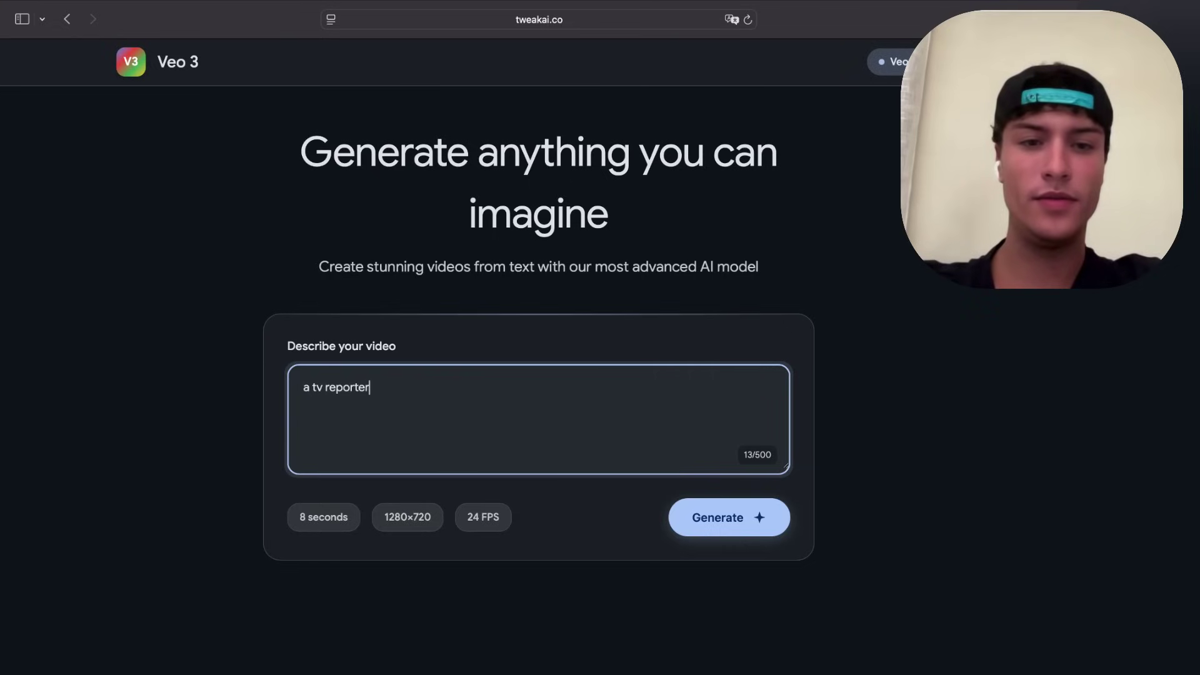
{"action": "type", "text": " saying"}
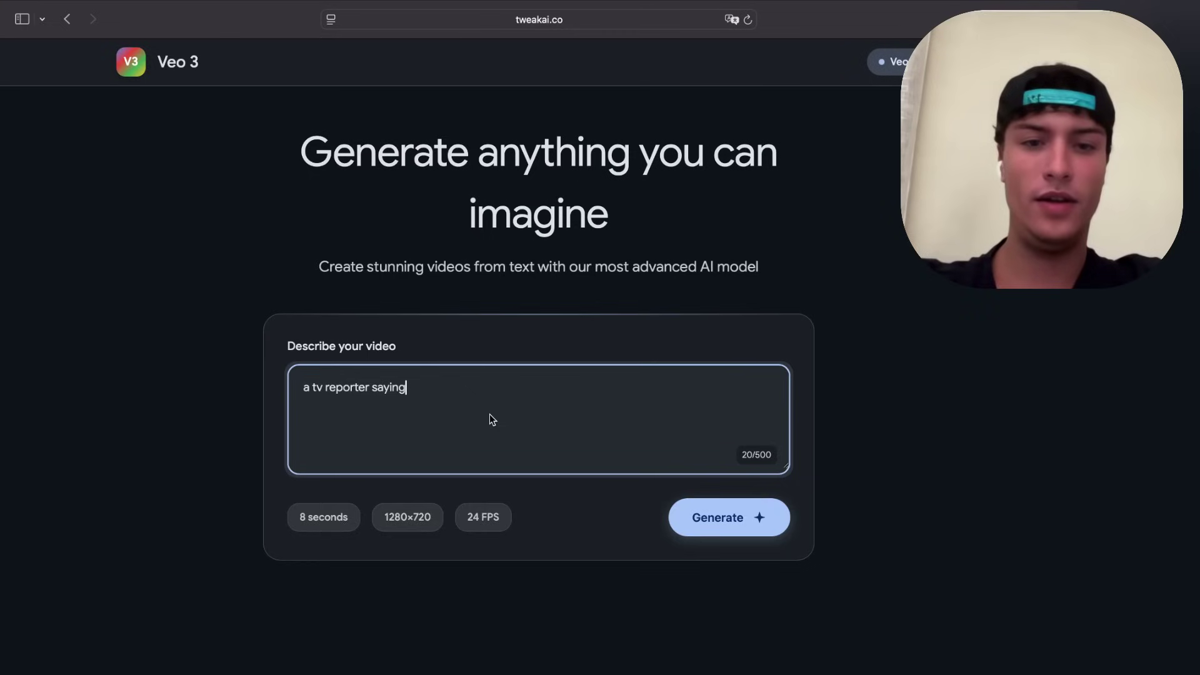
{"action": "type", "text": " I am a prom"}
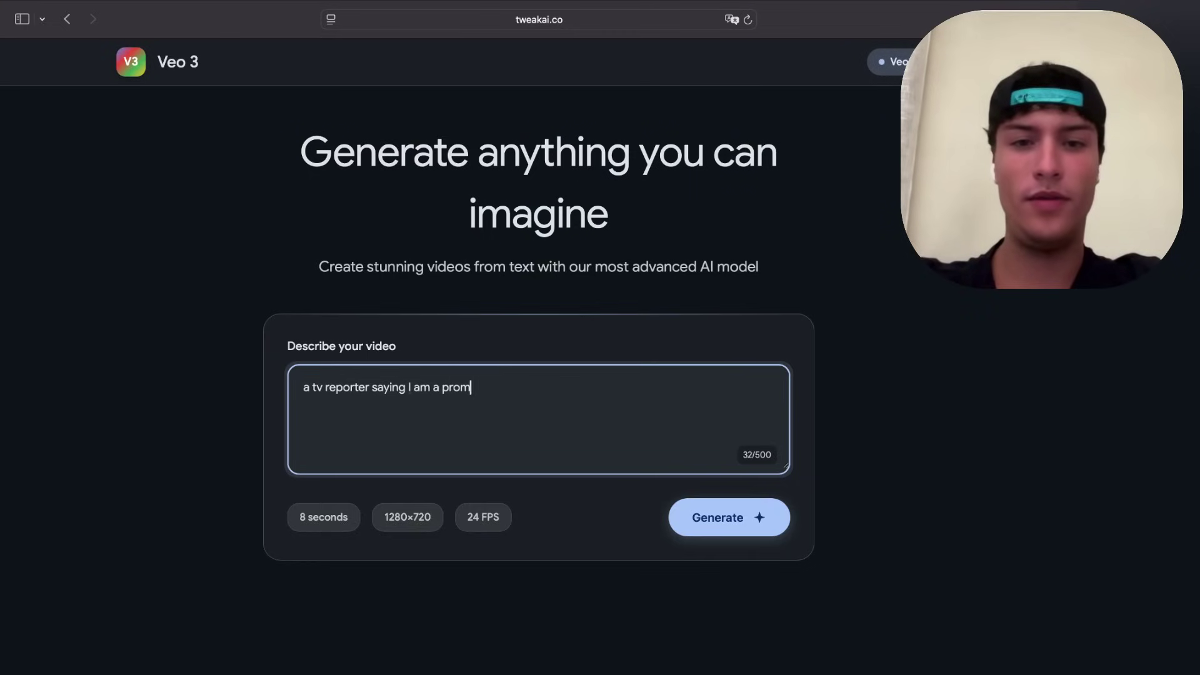
{"action": "type", "text": "pt"}
Generate the tv reporter video, producing an 8-second 1280×720 24 FPS clip
{"action": "left_click", "coordinate": [678, 515]}
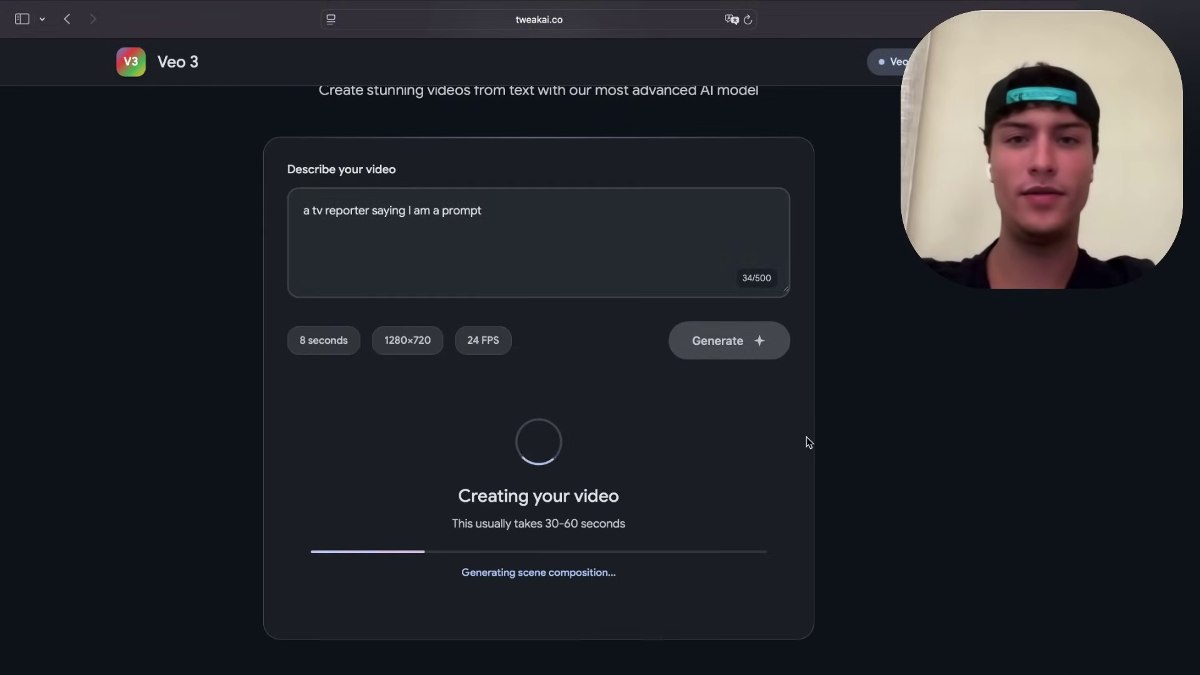
{"action": "scroll", "coordinate": [807, 437], "scroll_direction": "up", "scroll_amount": 5}
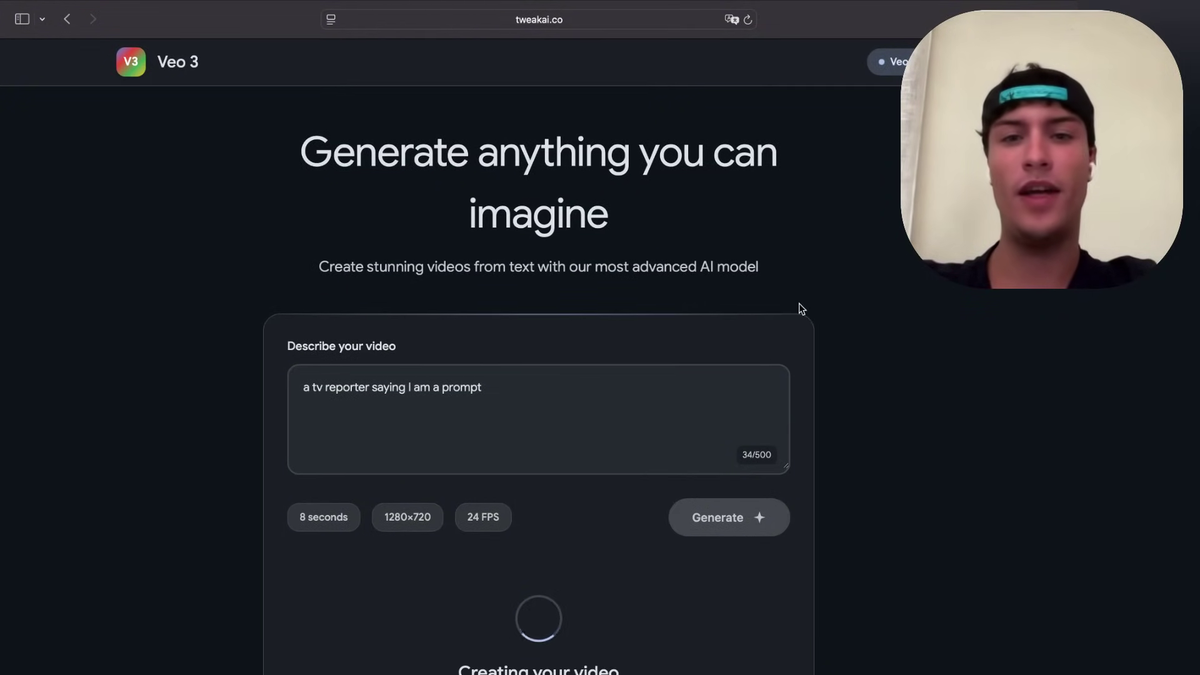
{"action": "scroll", "coordinate": [799, 303], "scroll_direction": "down", "scroll_amount": 3}
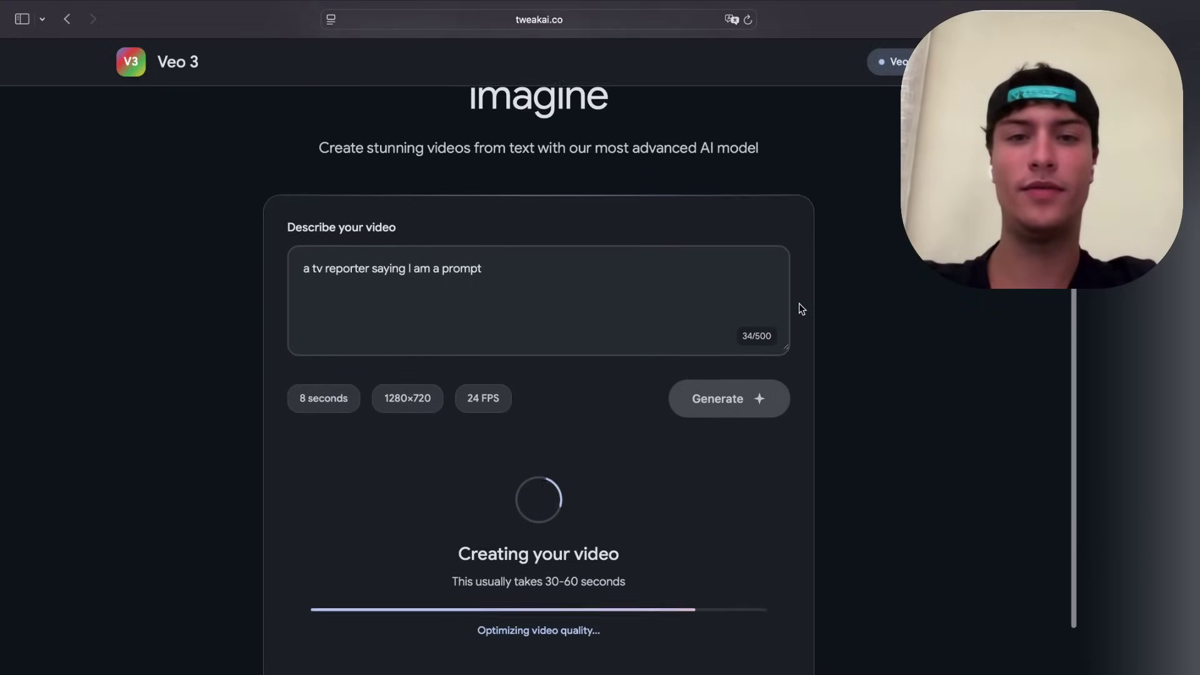
{"action": "scroll", "coordinate": [799, 302], "scroll_direction": "down", "scroll_amount": 2}
{"action": "scroll", "coordinate": [798, 302], "scroll_direction": "up", "scroll_amount": 4}
{"action": "scroll", "coordinate": [798, 303], "scroll_direction": "down", "scroll_amount": 2}
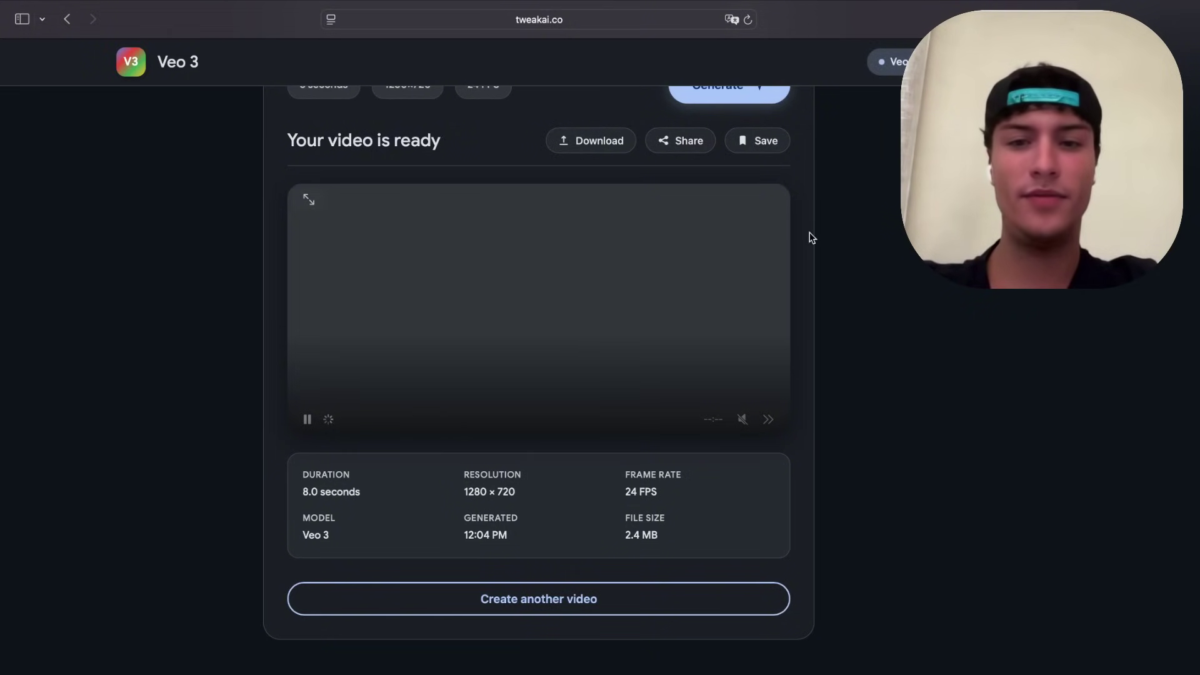
Play the reporter clip with sound on, rewind it to the start and pause it
{"action": "scroll", "coordinate": [809, 233], "scroll_direction": "down", "scroll_amount": 2}
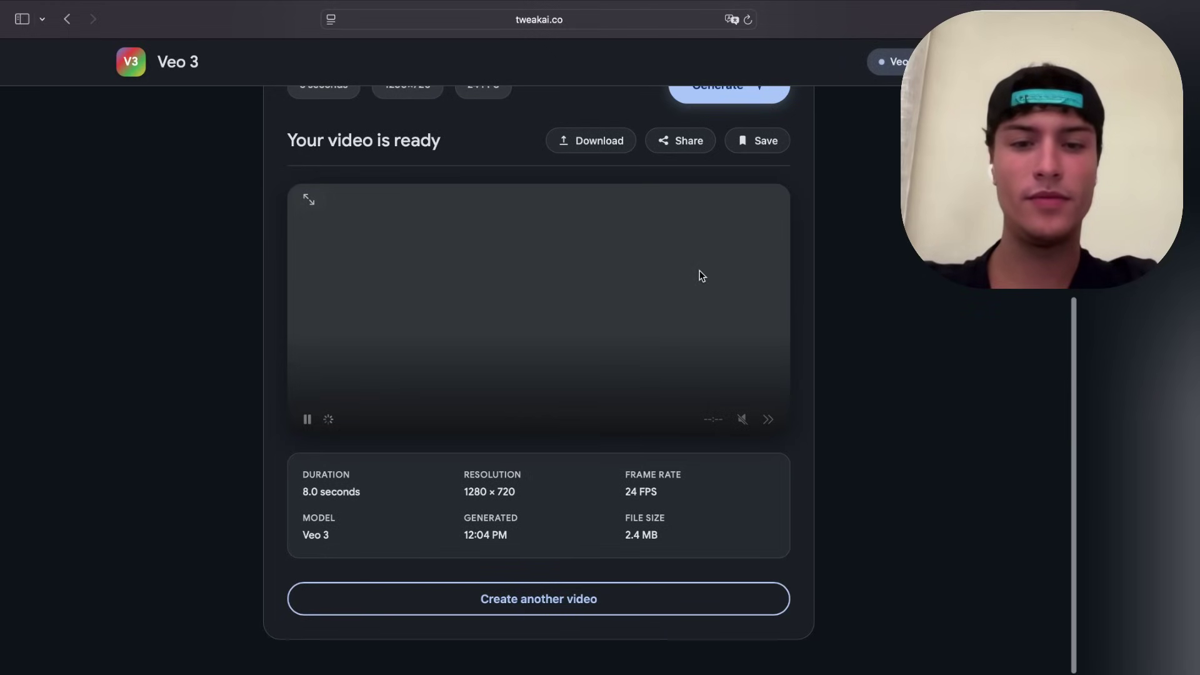
{"action": "left_click", "coordinate": [308, 421]}
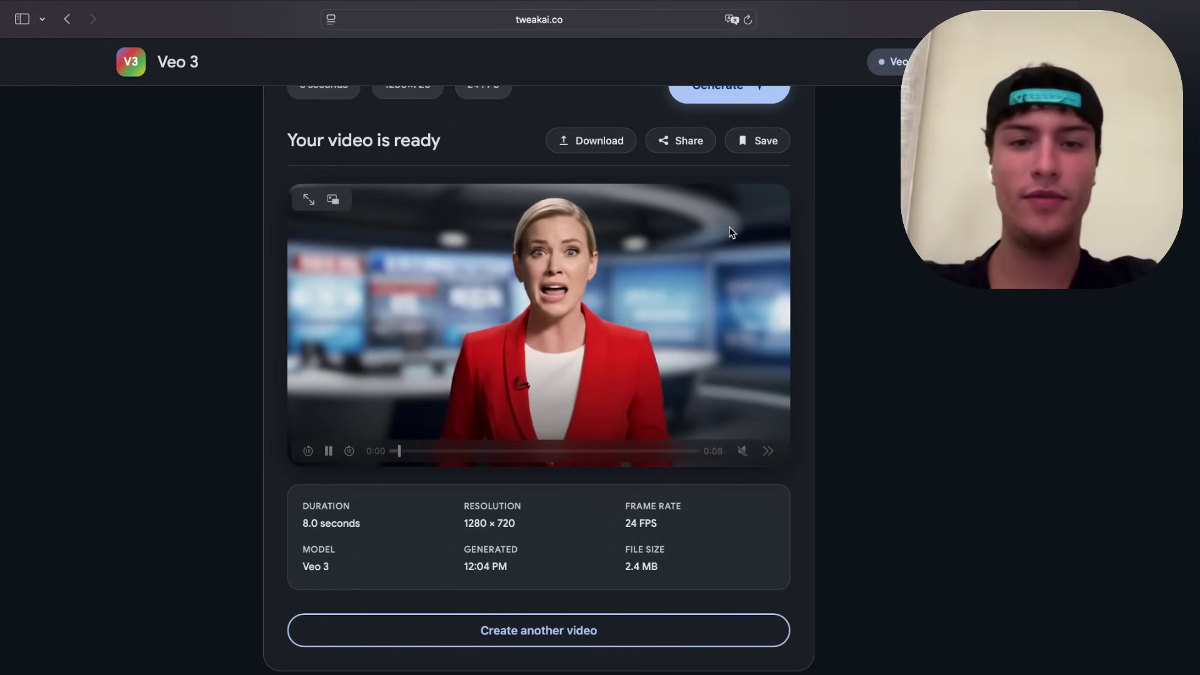
{"action": "left_click", "coordinate": [744, 392]}
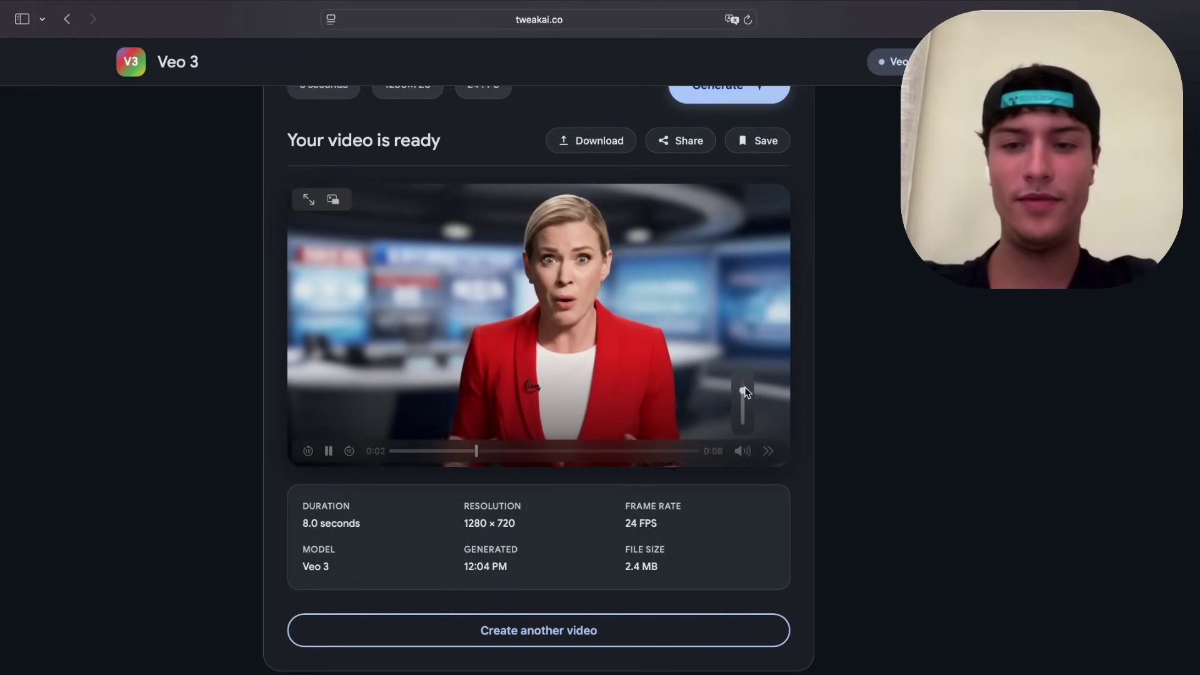
{"action": "left_click_drag", "start_coordinate": [395, 448], "coordinate": [377, 457]}
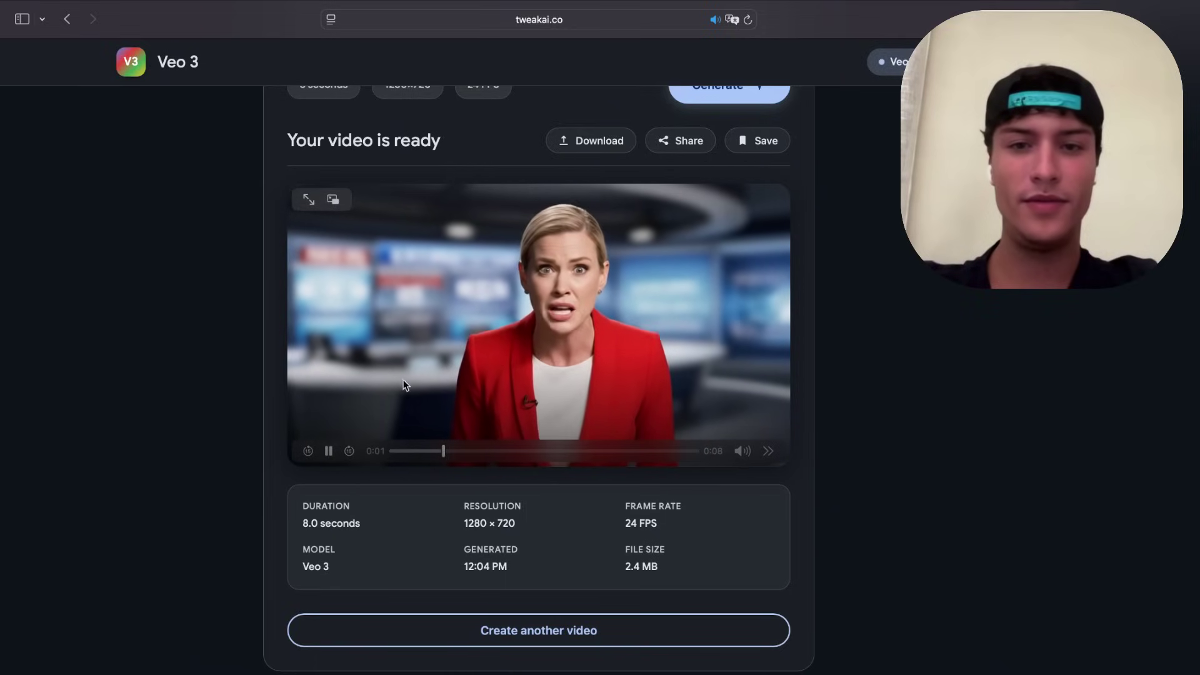
{"action": "left_click", "coordinate": [328, 450]}
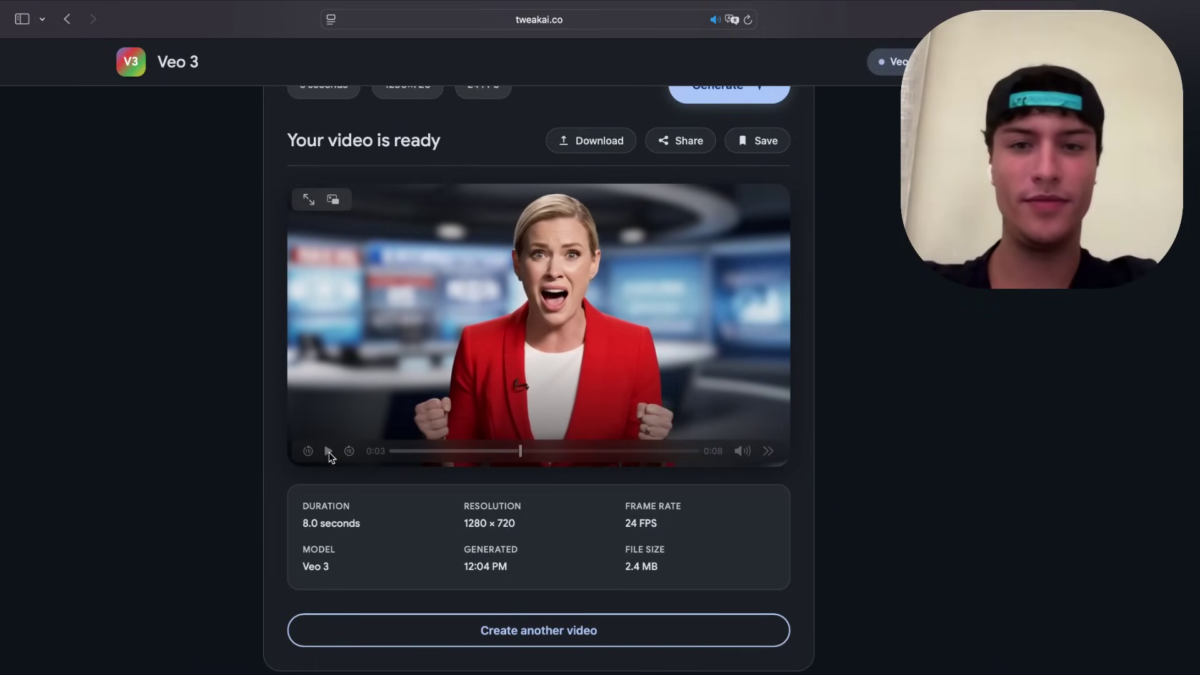
{"action": "scroll", "coordinate": [505, 427], "scroll_direction": "down", "scroll_amount": 1}
Enter the prompt 'a cat jumping in a trampoline inside', correcting typos along the way
{"action": "left_click", "coordinate": [543, 591]}
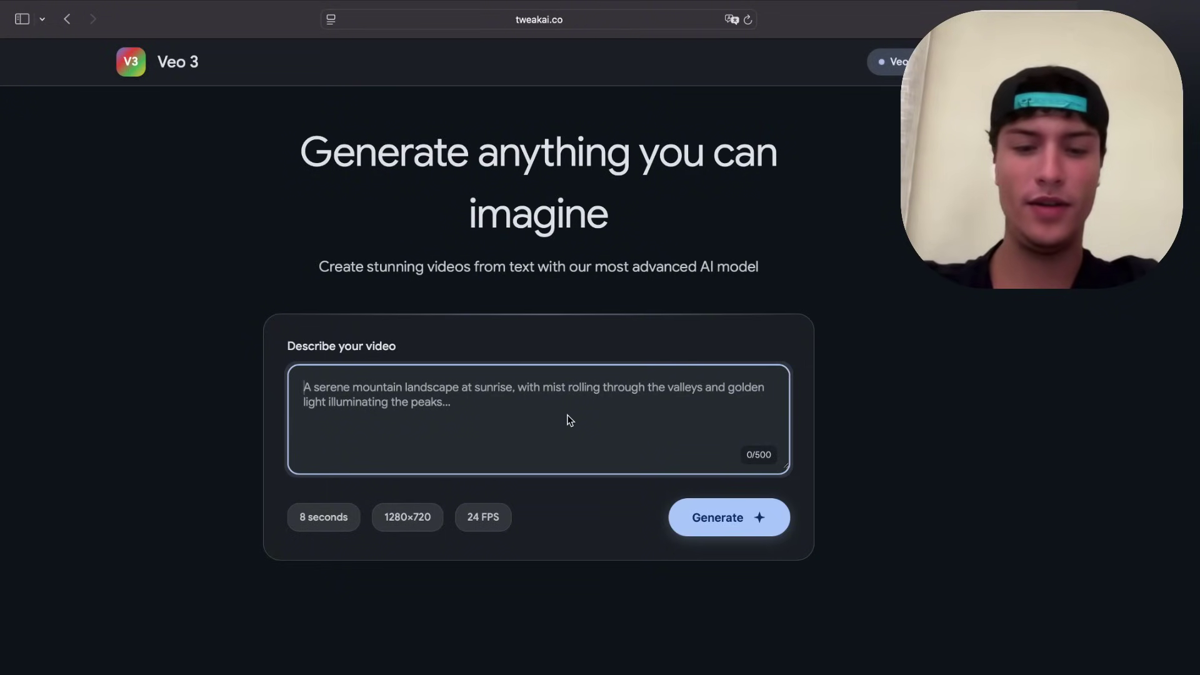
{"action": "type", "text": "a cat in"}
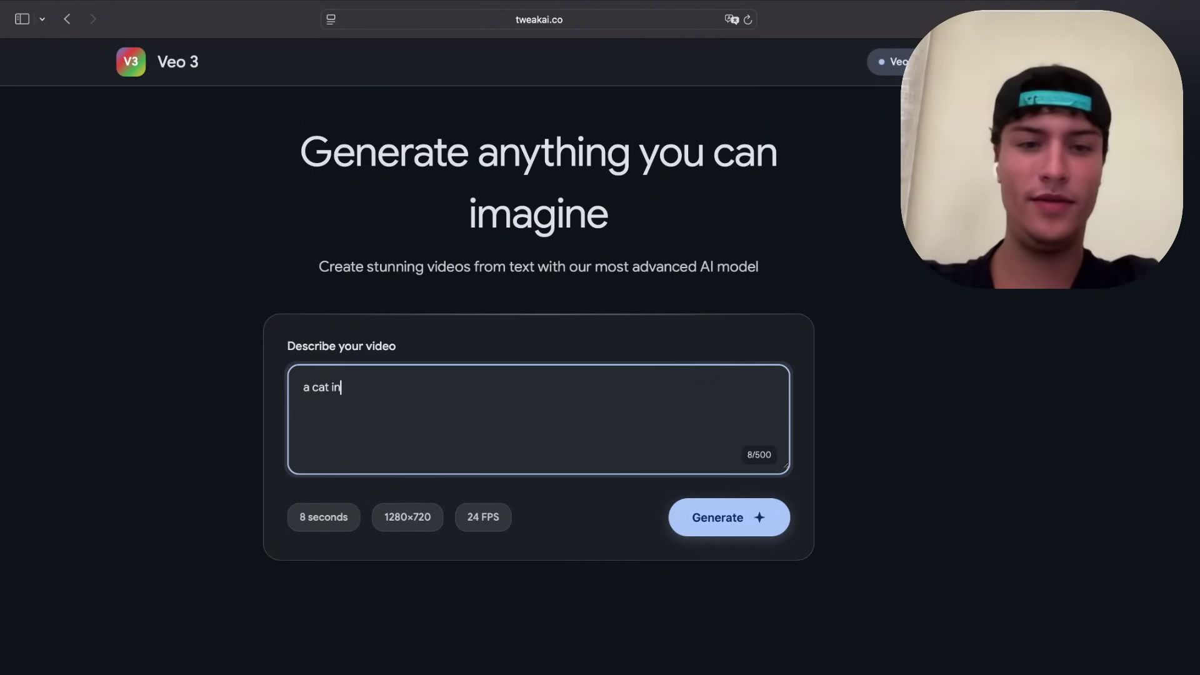
{"action": "key", "text": "BackSpace"}
{"action": "key", "text": "BackSpace"}
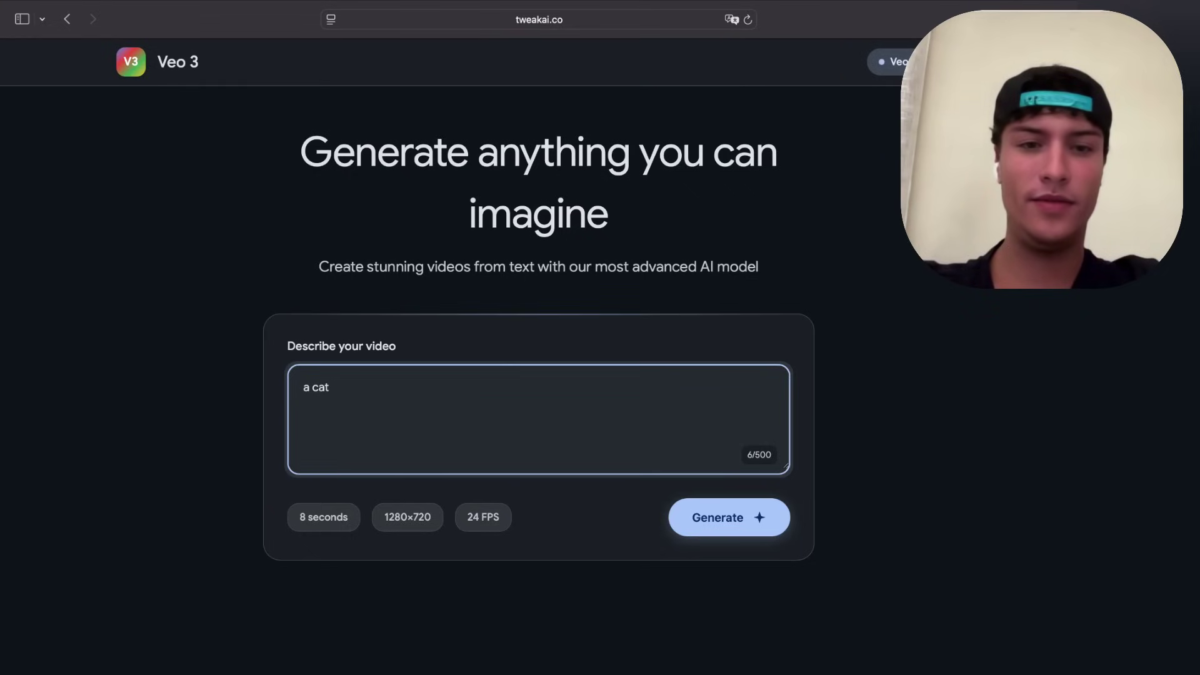
{"action": "type", "text": "jumoing"}
{"action": "key", "text": "BackSpace"}
{"action": "key", "text": "BackSpace"}
{"action": "key", "text": "BackSpace"}
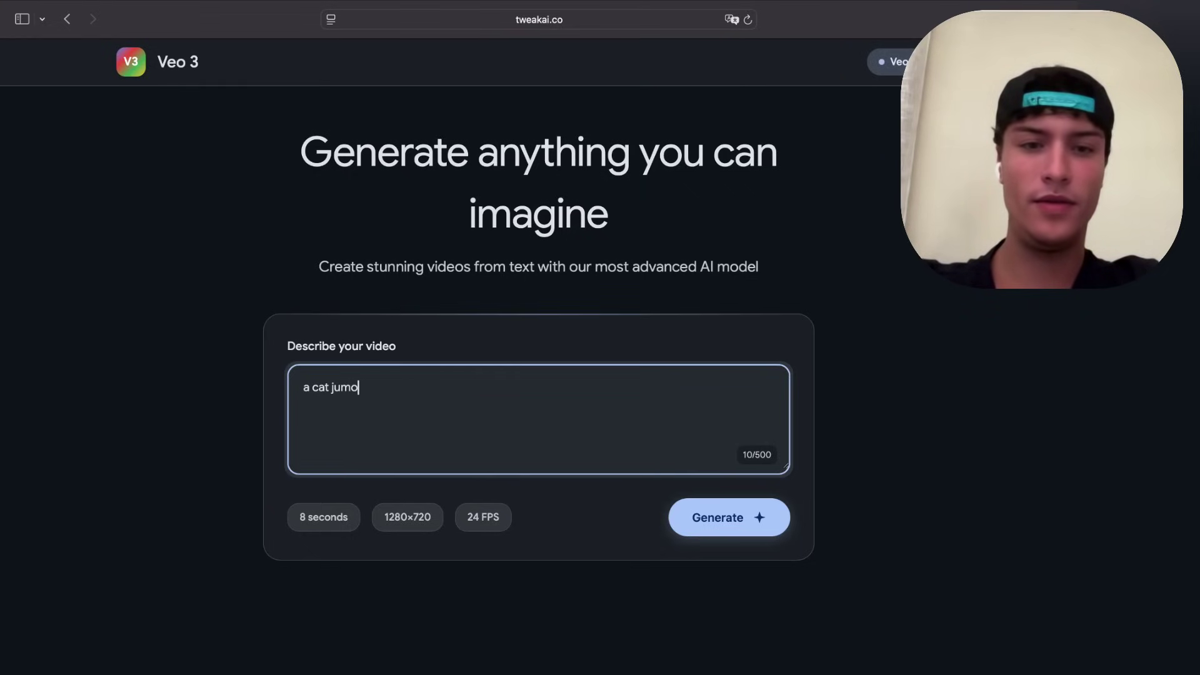
{"action": "type", "text": "ing in a trampoline"}
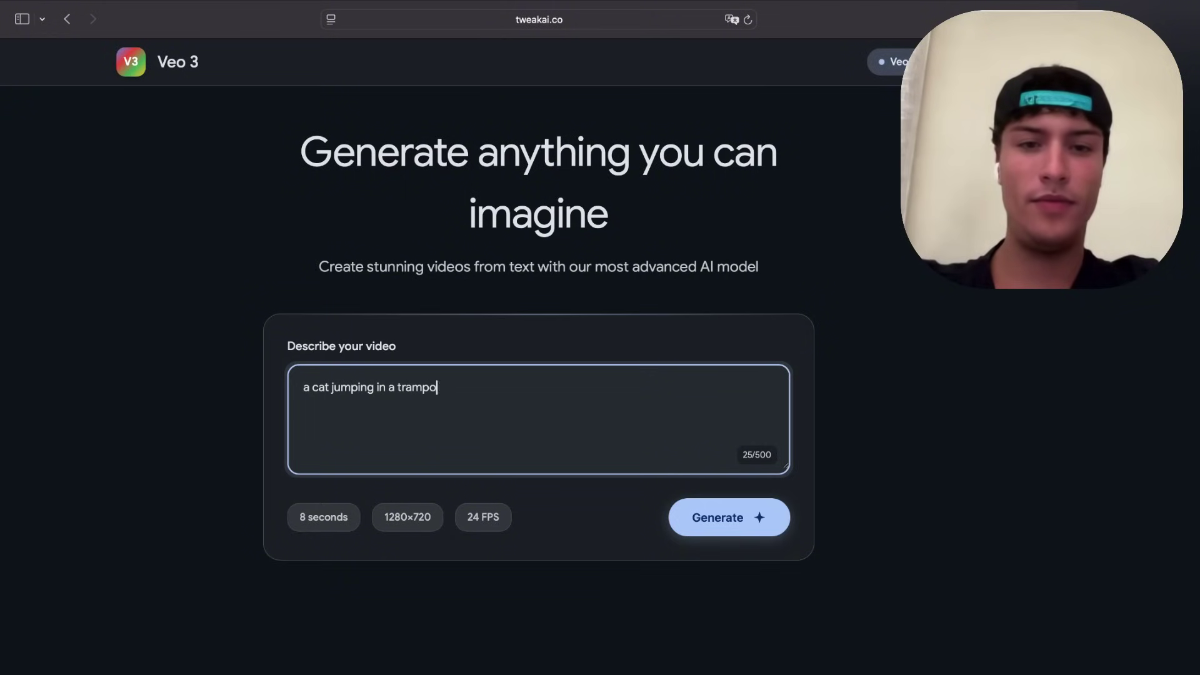
{"action": "type", "text": " inside a pool"}
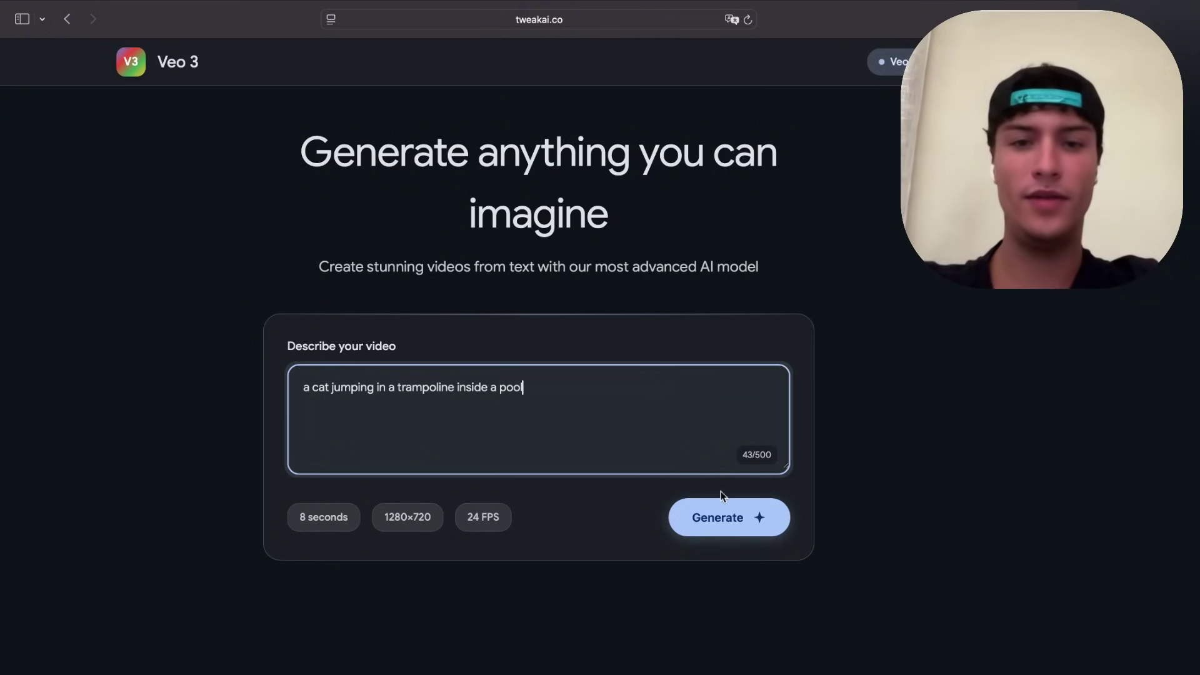
Generate the cat trampoline-in-pool video and view the ready 8-second 1280×720 clip
{"action": "left_click", "coordinate": [759, 517]}
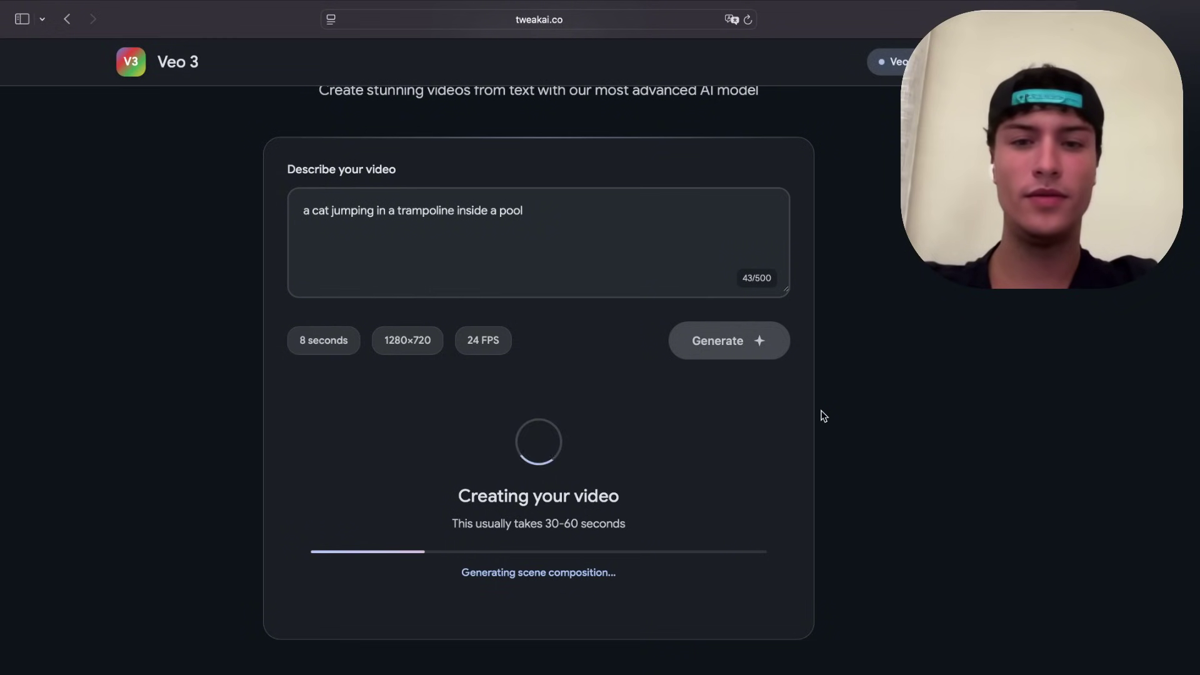
{"action": "scroll", "coordinate": [823, 415], "scroll_direction": "up", "scroll_amount": 3}
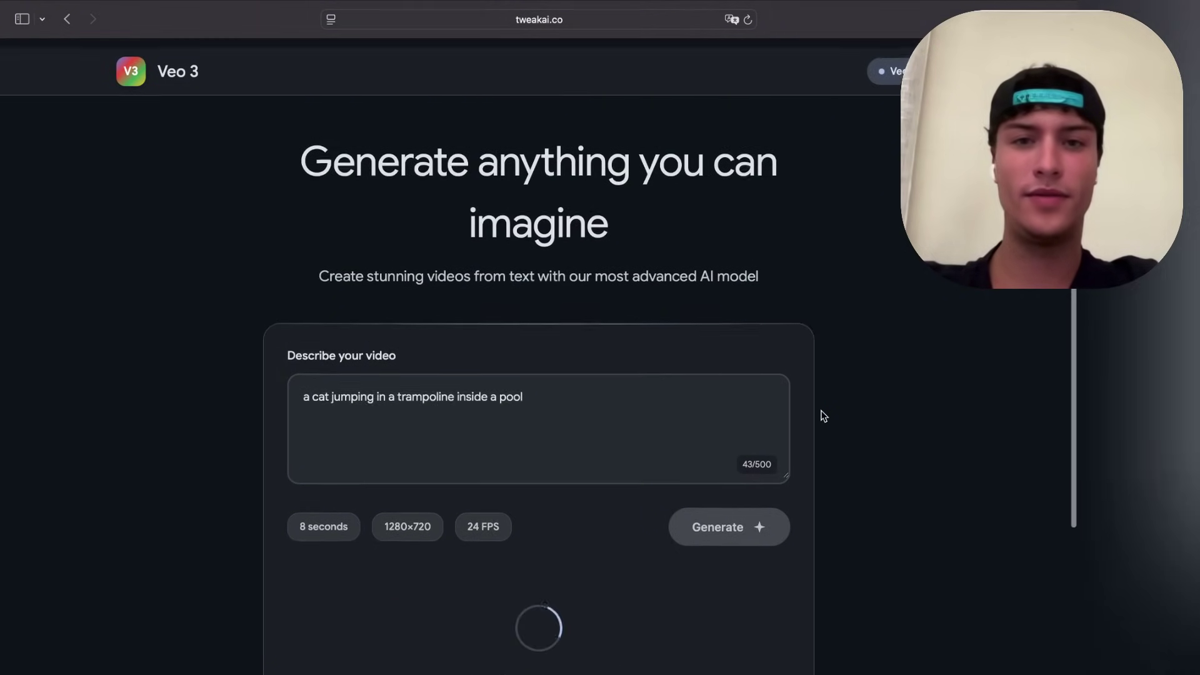
{"action": "scroll", "coordinate": [824, 416], "scroll_direction": "down", "scroll_amount": 3}
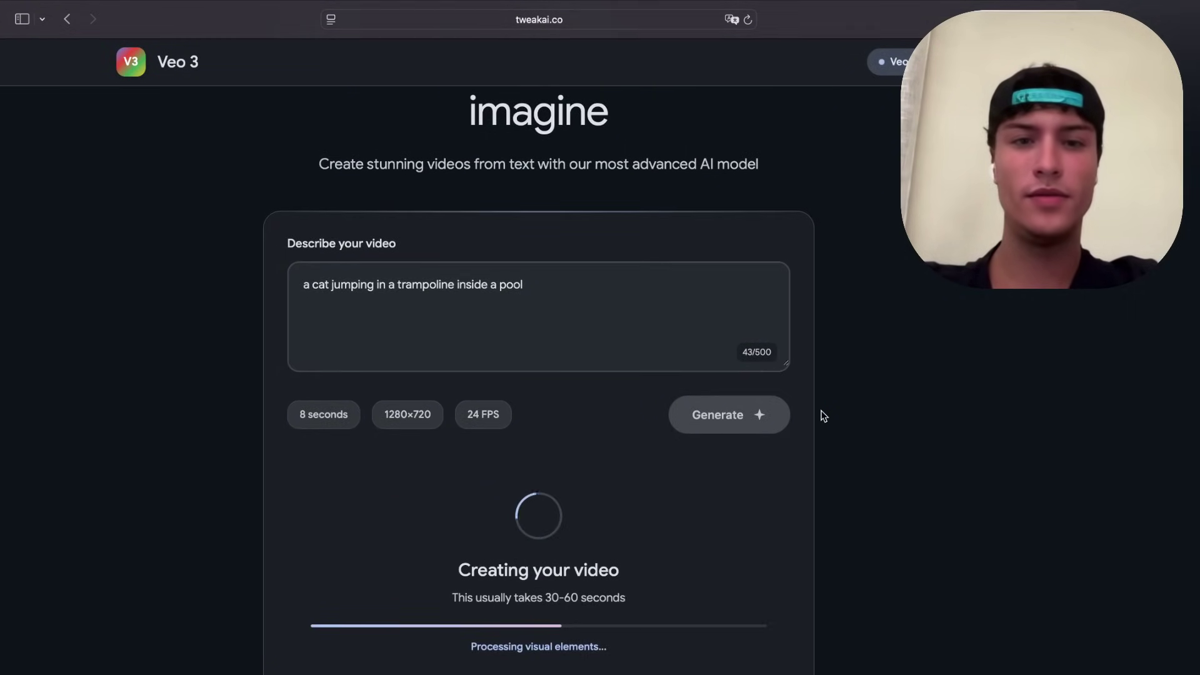
{"action": "scroll", "coordinate": [824, 415], "scroll_direction": "down", "scroll_amount": 2}
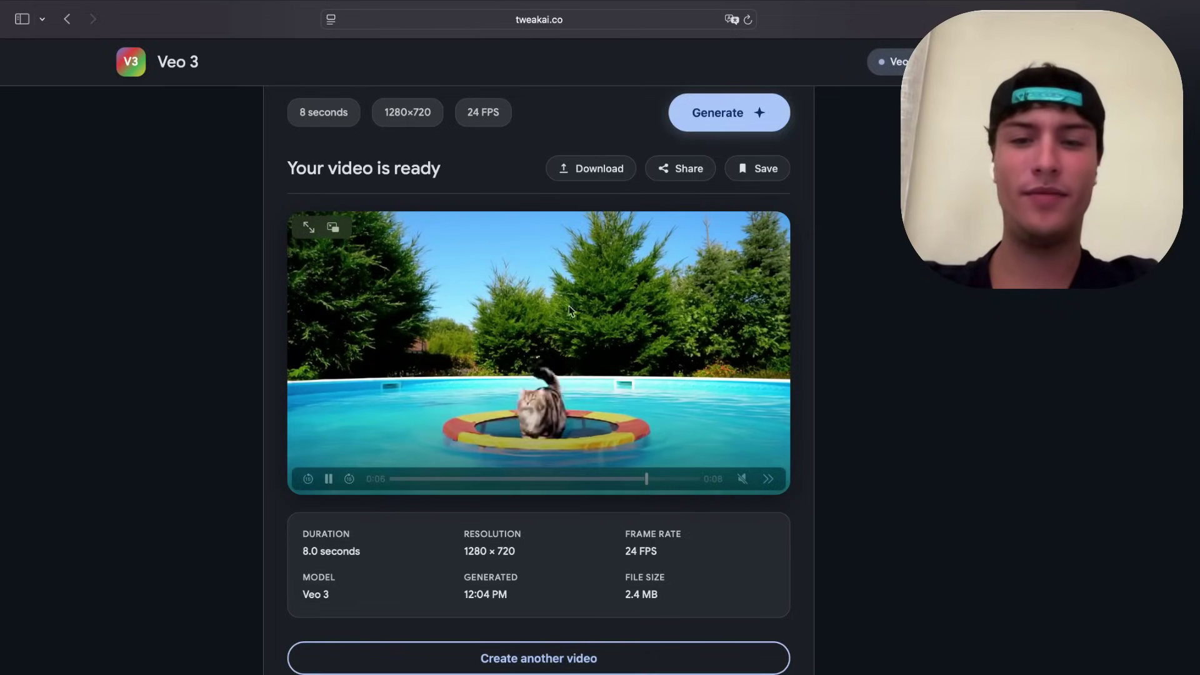
Replay the finished cat clip full screen through to 0:08, then exit full screen
{"action": "left_click", "coordinate": [308, 227]}
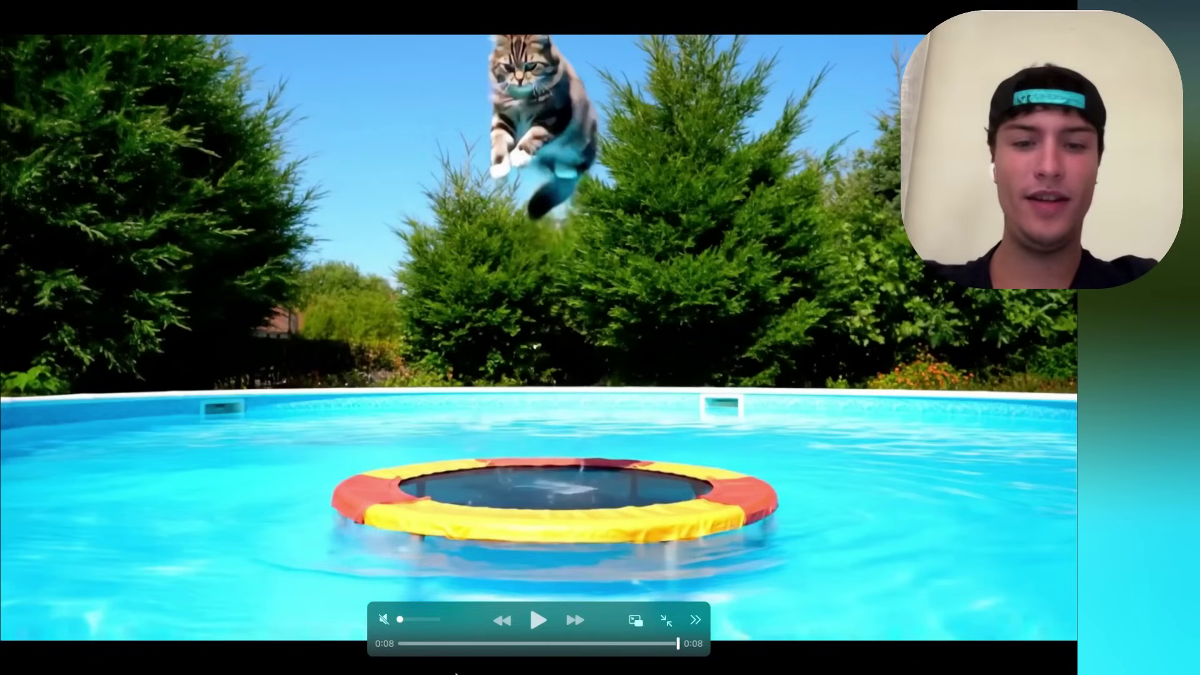
{"action": "left_click", "coordinate": [537, 619]}
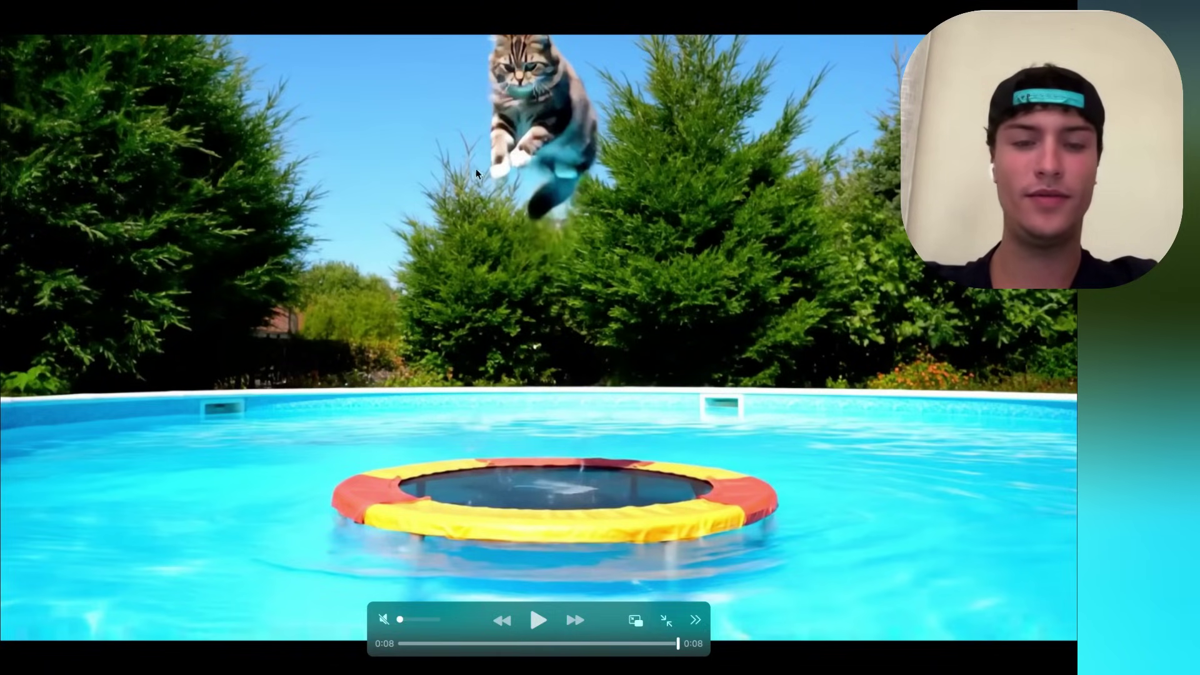
{"action": "left_click", "coordinate": [667, 621]}
Return to the top of the Veo 3 results page and focus Safari's address bar
{"action": "scroll", "coordinate": [609, 309], "scroll_direction": "down", "scroll_amount": 1}
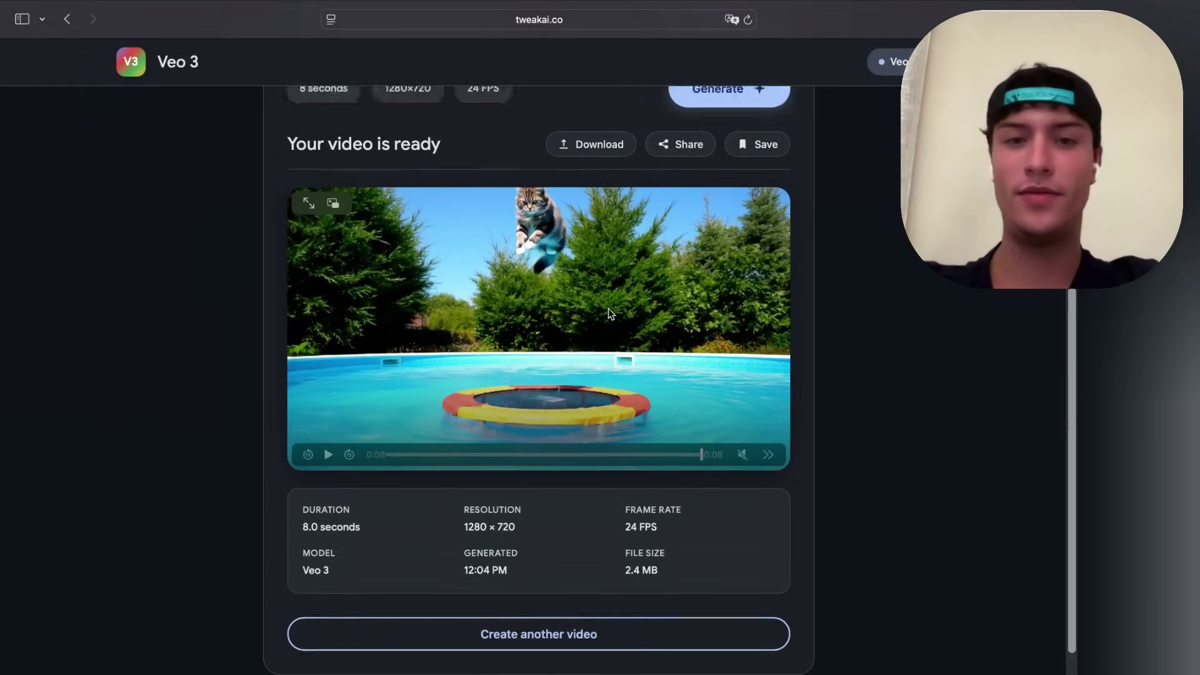
{"action": "scroll", "coordinate": [609, 308], "scroll_direction": "up", "scroll_amount": 5}
{"action": "scroll", "coordinate": [609, 308], "scroll_direction": "down", "scroll_amount": 4}
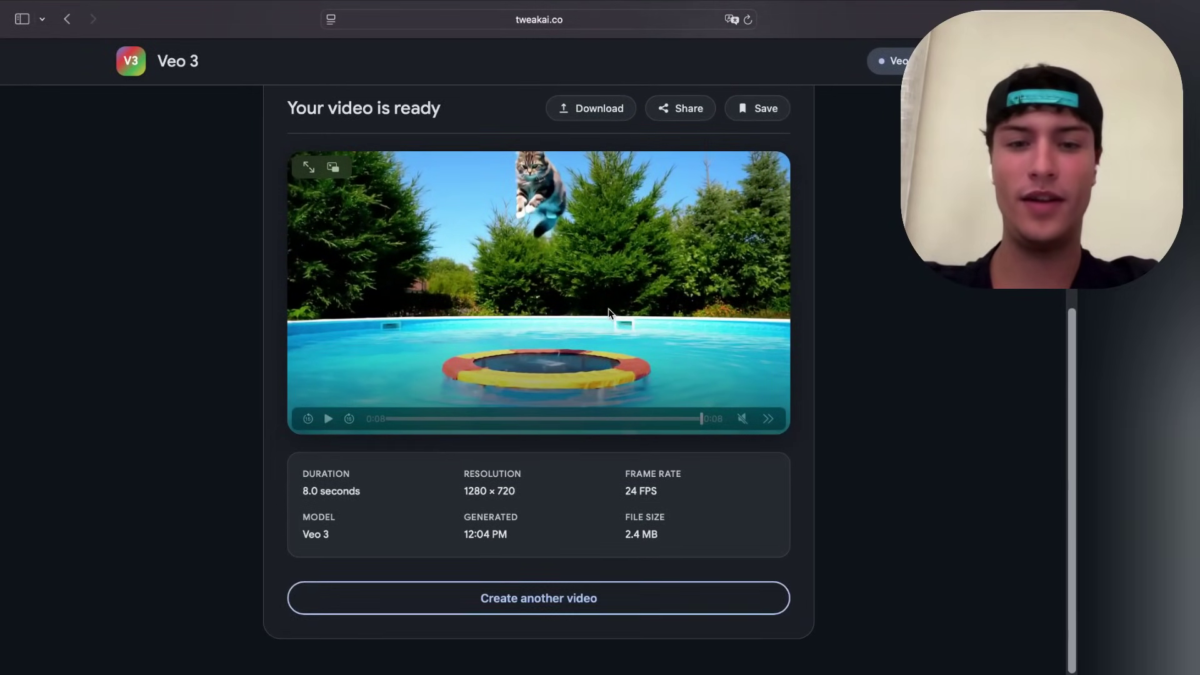
{"action": "scroll", "coordinate": [609, 309], "scroll_direction": "up", "scroll_amount": 5}
{"action": "scroll", "coordinate": [610, 312], "scroll_direction": "up", "scroll_amount": 3}
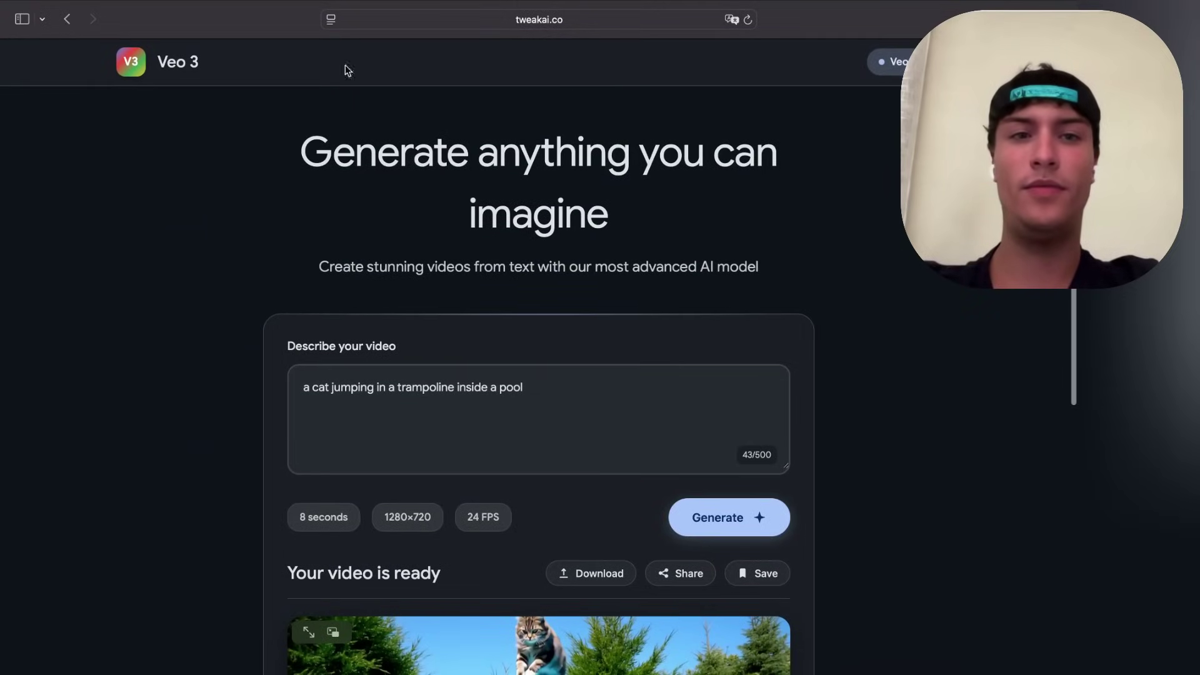
{"action": "left_click", "coordinate": [568, 25]}
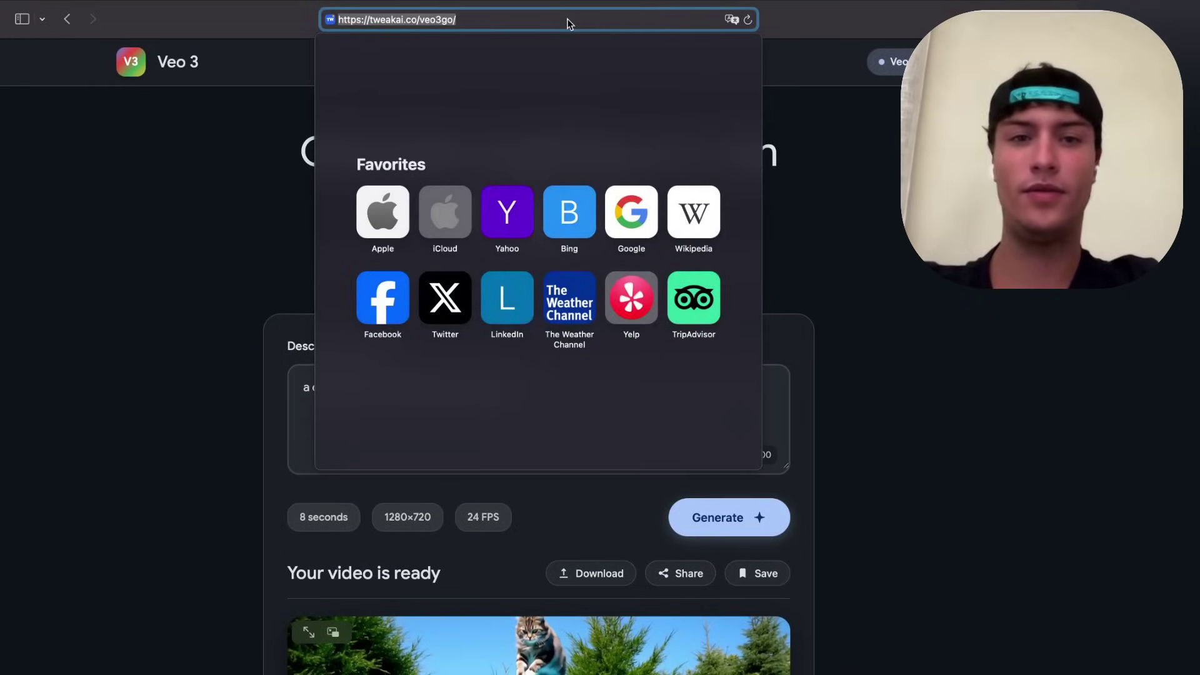
Load google.com, reject its optional cookies with 'Rechazar todo', and enter tweakai.co as the next address
{"action": "type", "text": "google.com"}
{"action": "key", "text": "Return"}
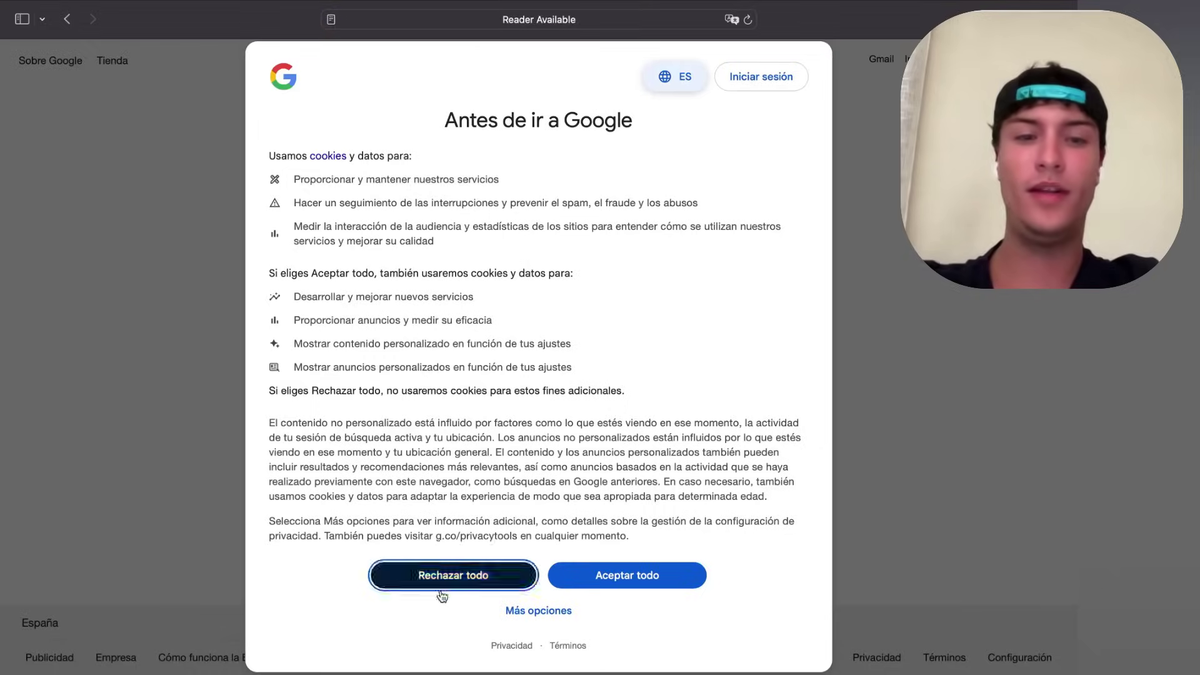
{"action": "left_click", "coordinate": [441, 587]}
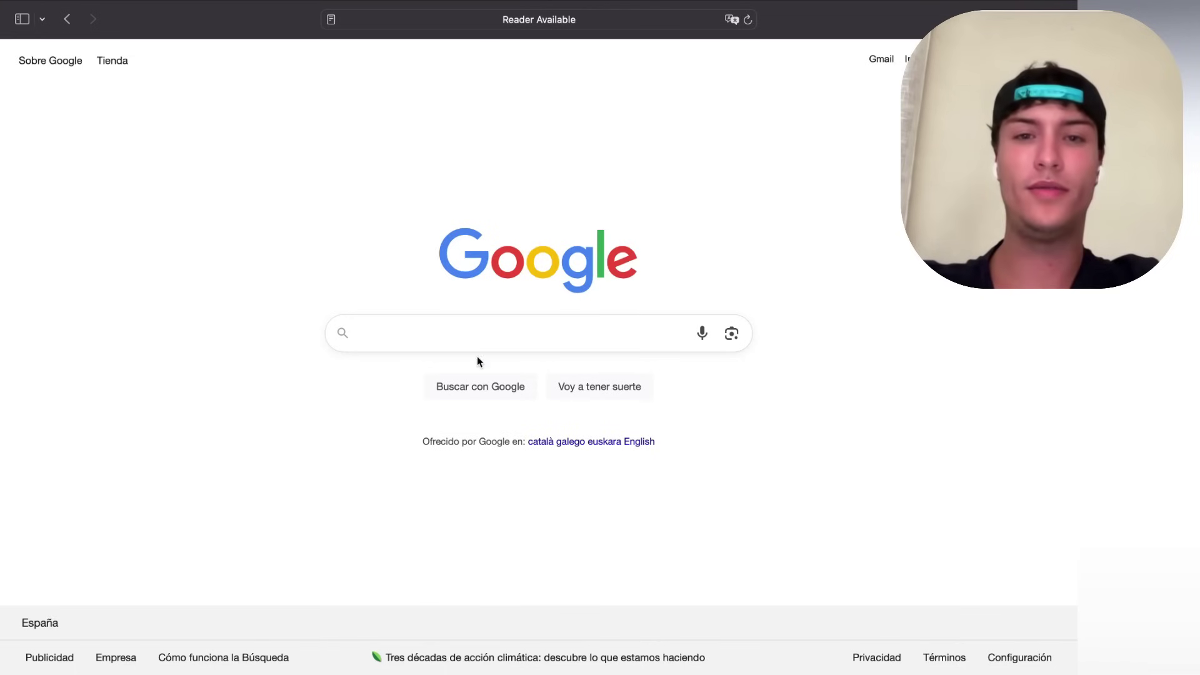
{"action": "left_click", "coordinate": [553, 19]}
{"action": "type", "text": "tweakai.co"}
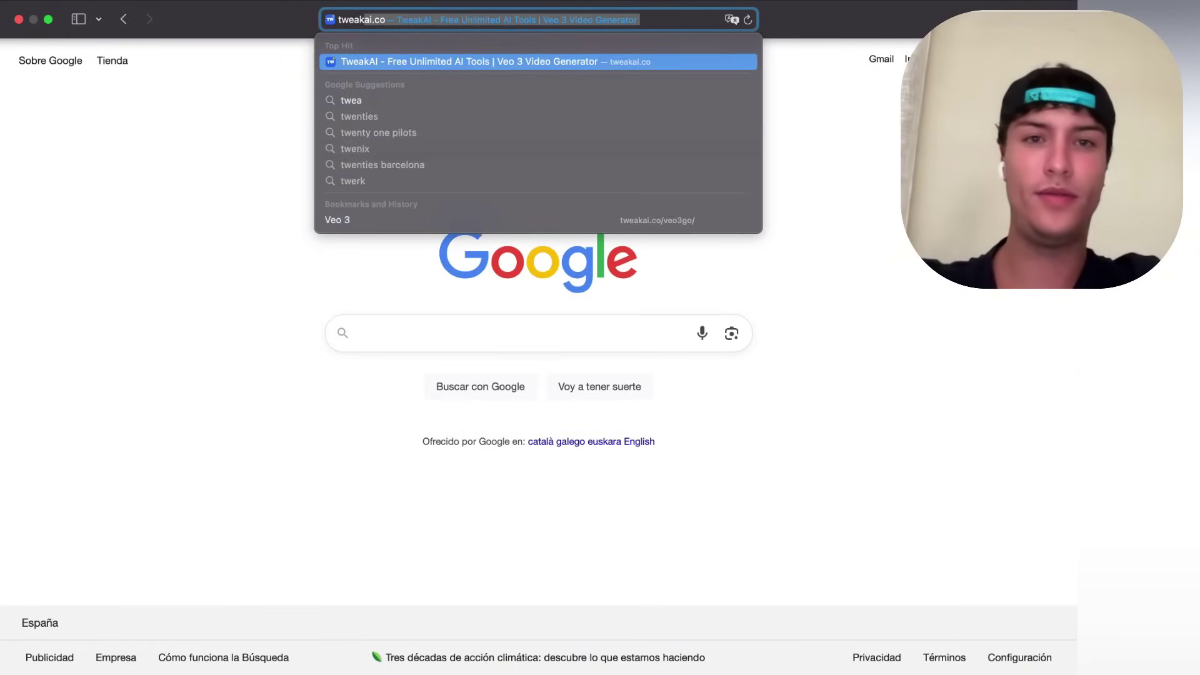
Load the tweakai.co homepage and browse its AI Tools cards to find Veo 3
{"action": "key", "text": "Return"}
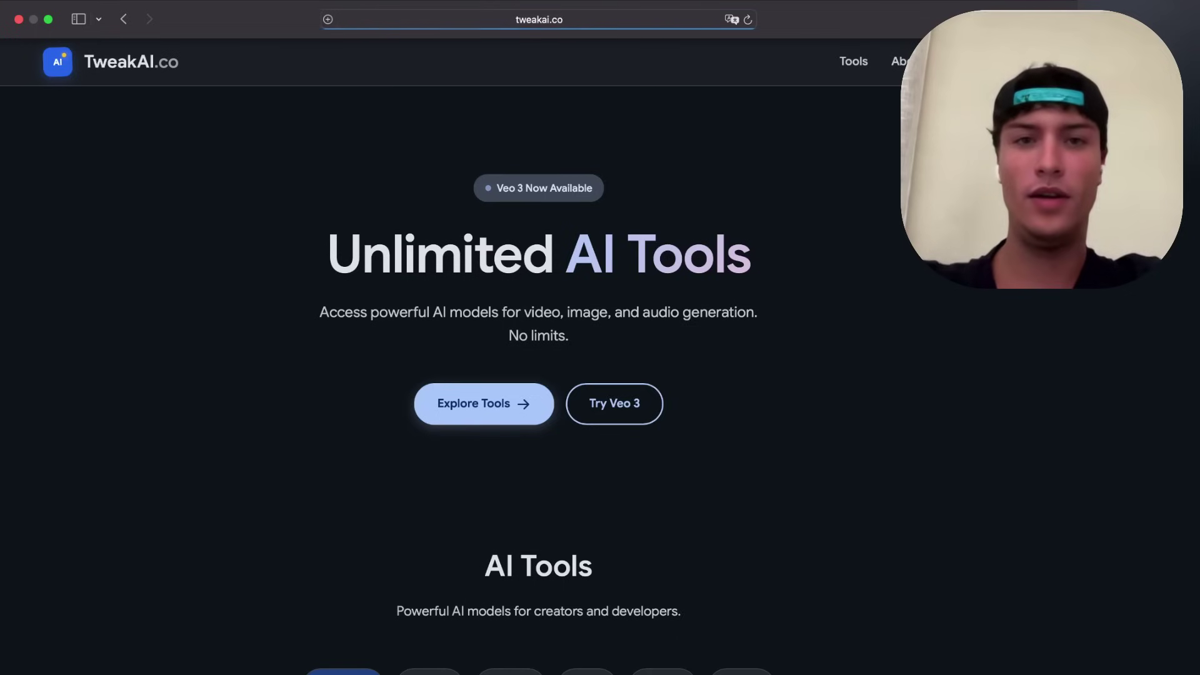
{"action": "scroll", "coordinate": [445, 179], "scroll_direction": "down", "scroll_amount": 15}
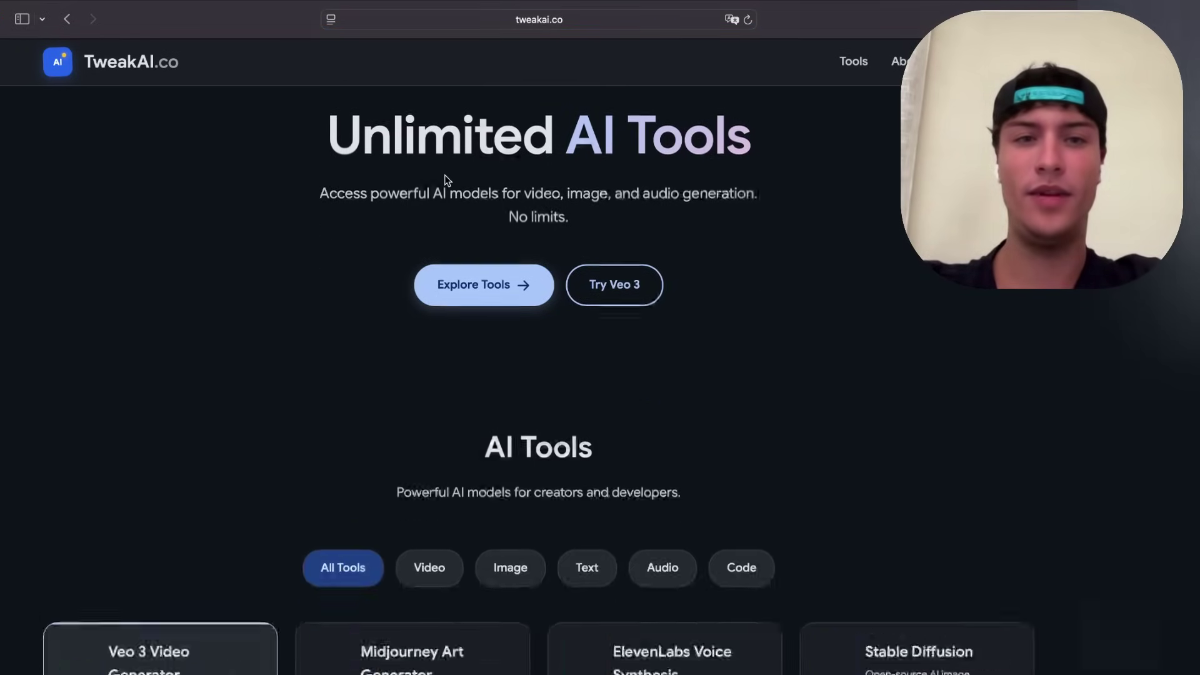
{"action": "scroll", "coordinate": [445, 177], "scroll_direction": "down", "scroll_amount": 5}
{"action": "scroll", "coordinate": [445, 178], "scroll_direction": "up", "scroll_amount": 20}
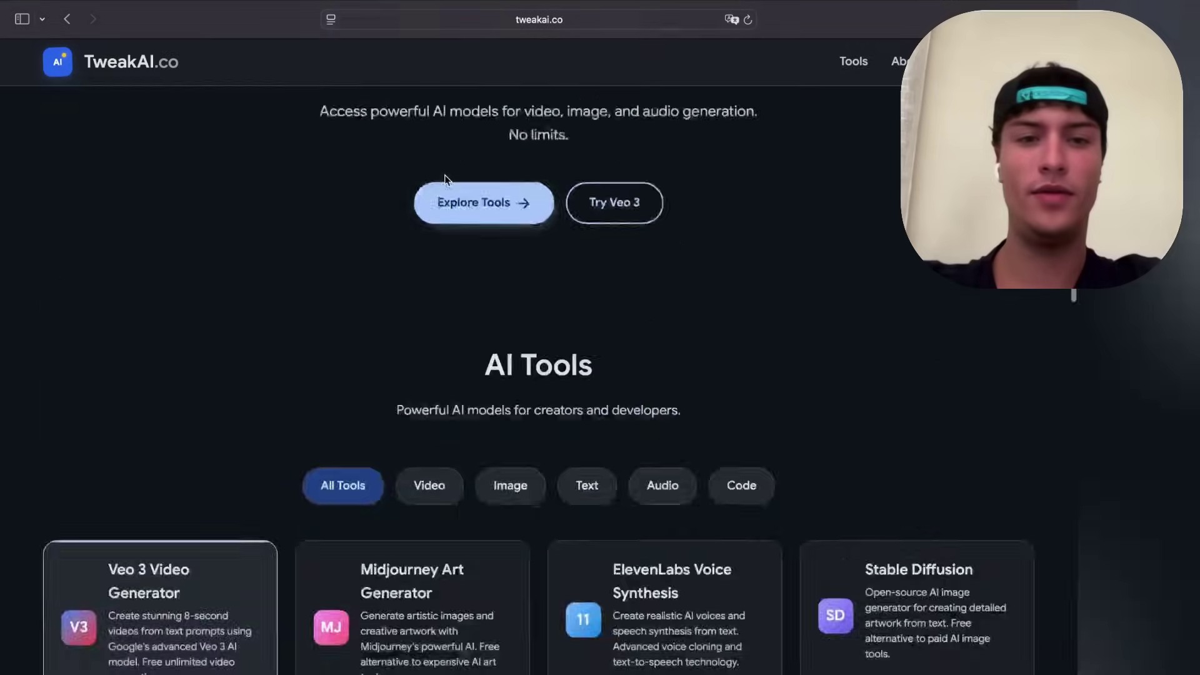
{"action": "scroll", "coordinate": [445, 177], "scroll_direction": "down", "scroll_amount": 7}
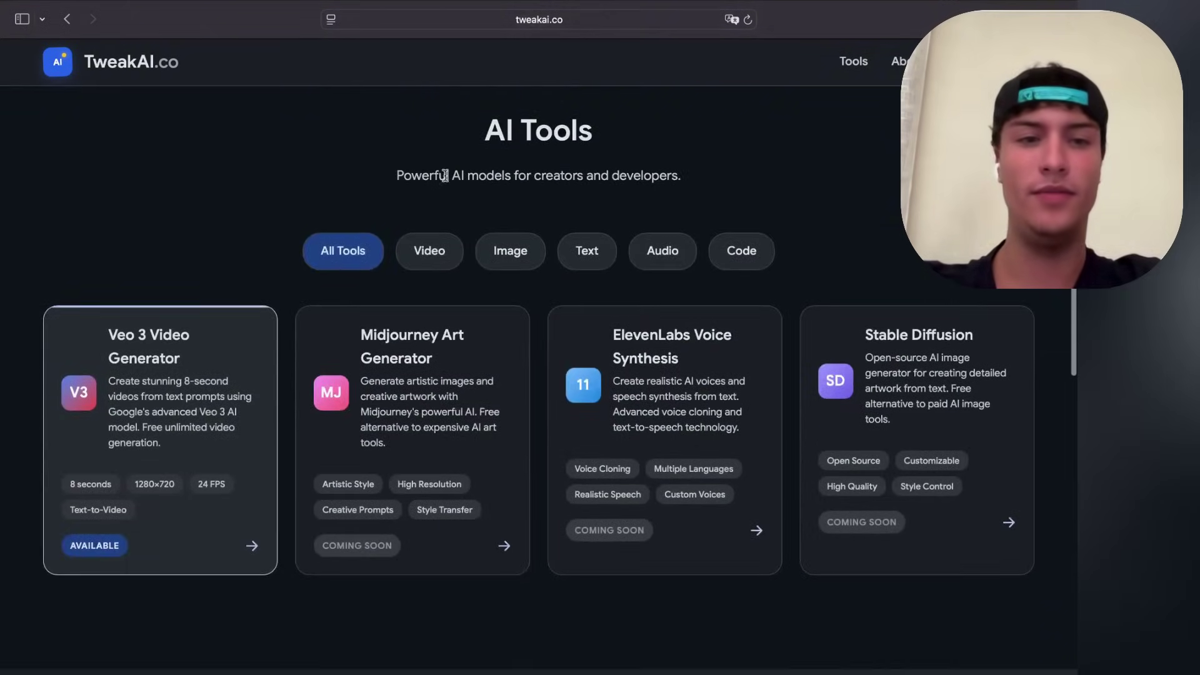
{"action": "scroll", "coordinate": [320, 290], "scroll_direction": "up", "scroll_amount": 8}
{"action": "left_click", "coordinate": [615, 408]}
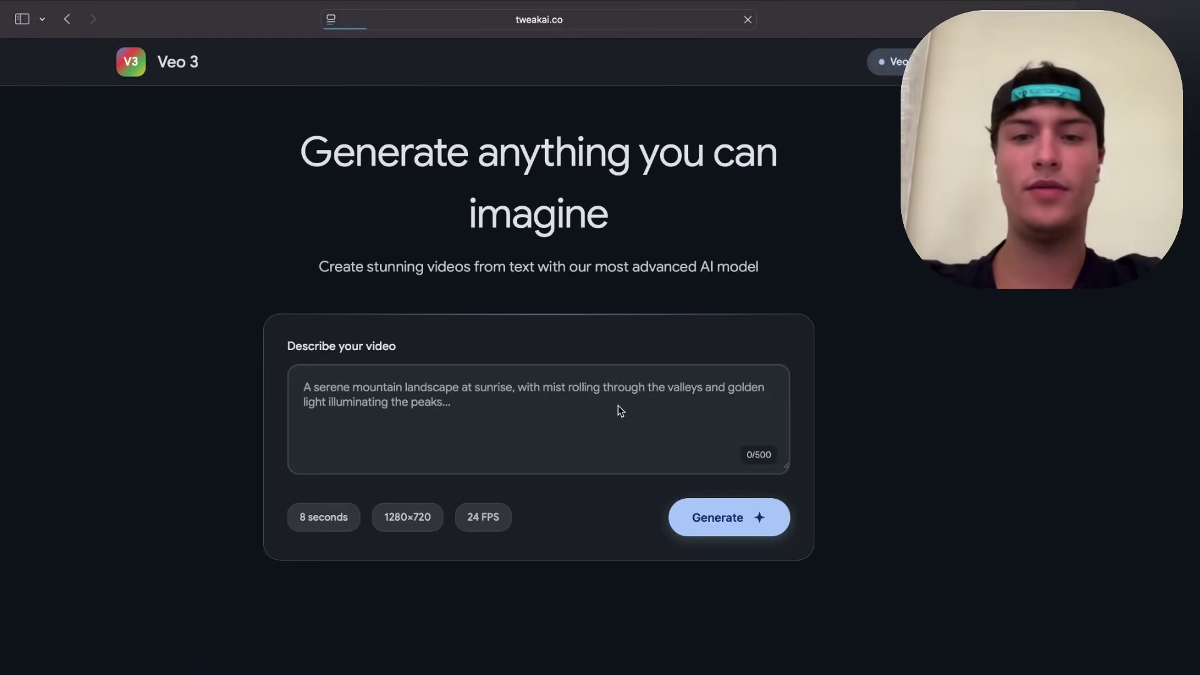
{"action": "left_click", "coordinate": [616, 410]}
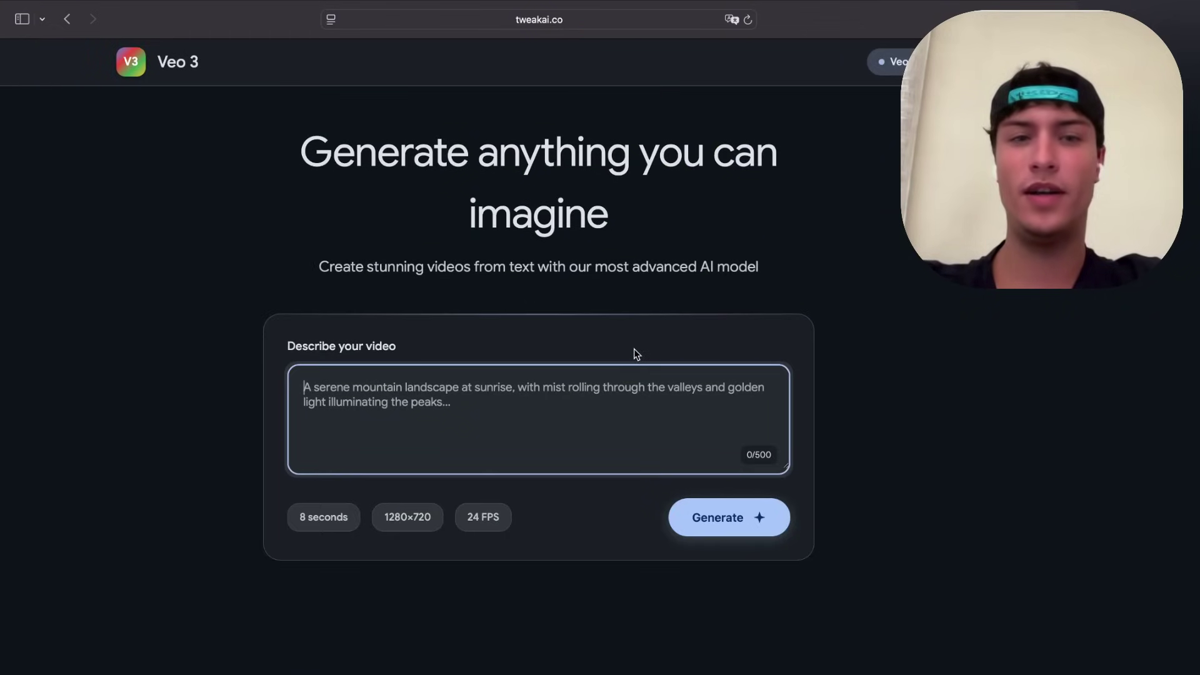